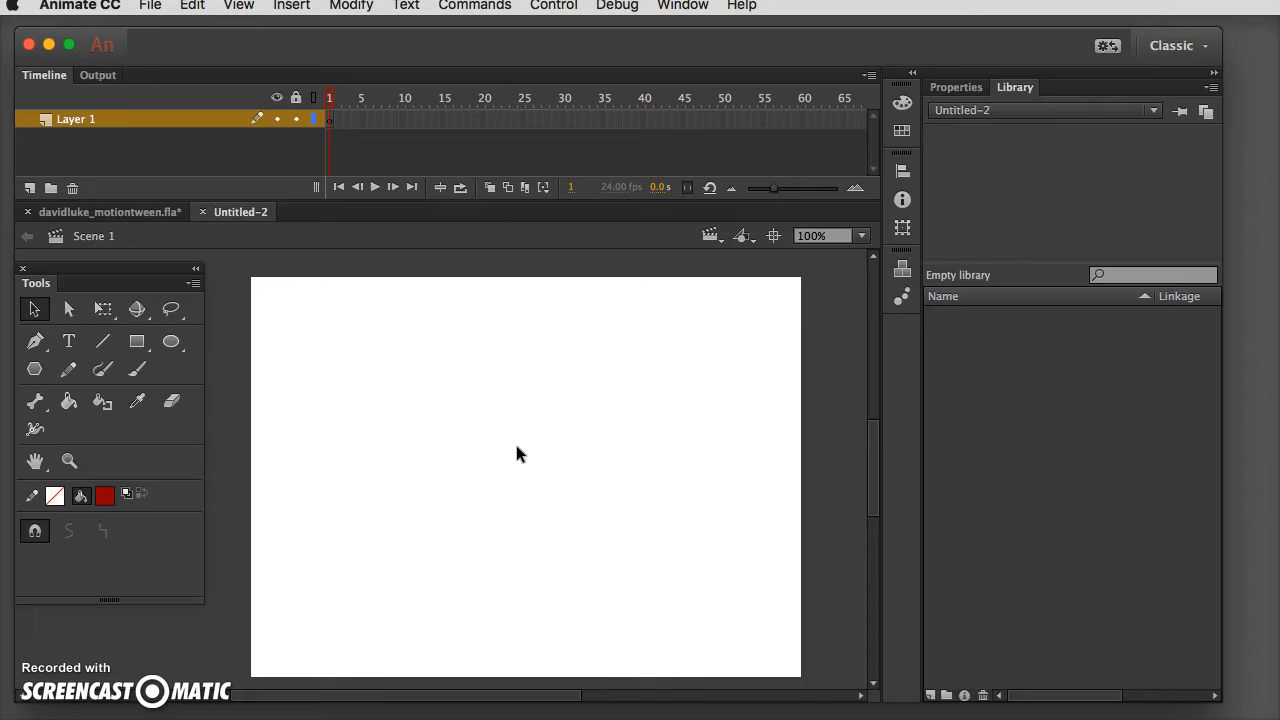
Step: Draw a dark red circle with the Oval tool in the stage's lower-left corner on frame 1 of Layer 1
click(510, 452)
click(463, 419)
click(290, 586)
click(171, 343)
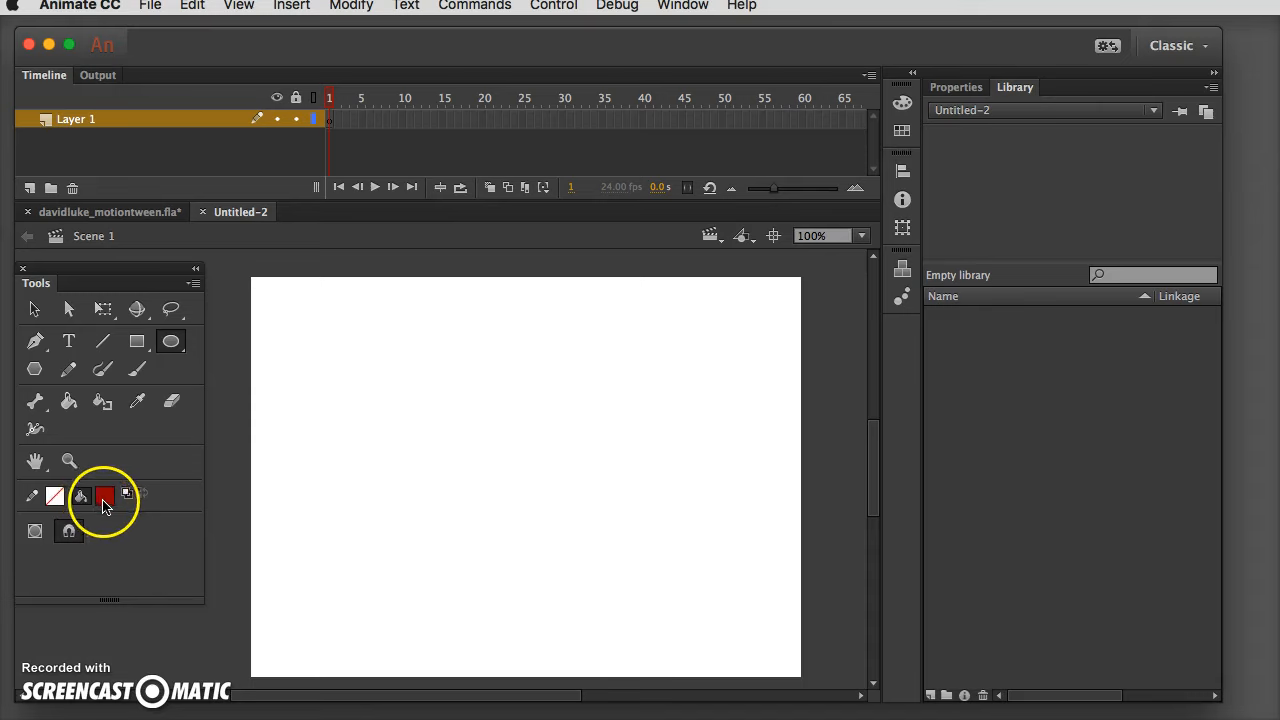
mouse_move(275, 568)
mouse_down()
mouse_move(366, 637)
mouse_move(366, 659)
mouse_up()
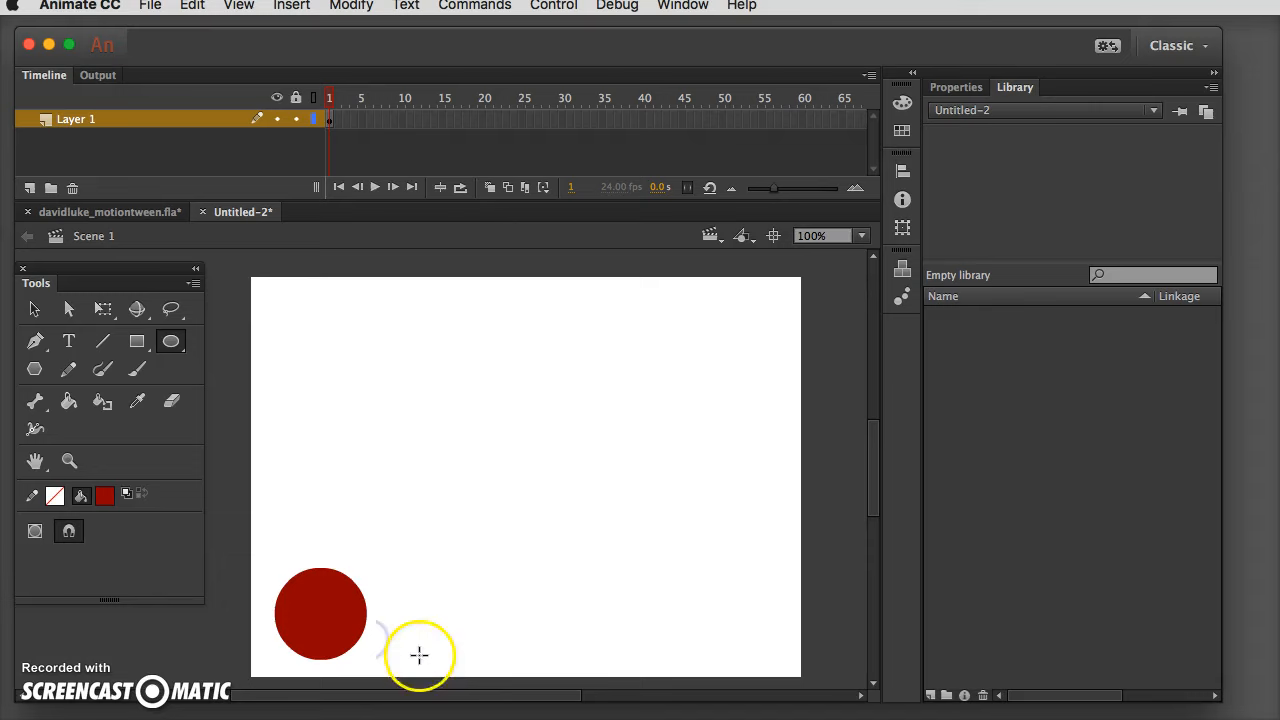
Step: Insert a blank keyframe at frame 60 of Layer 1
click(313, 140)
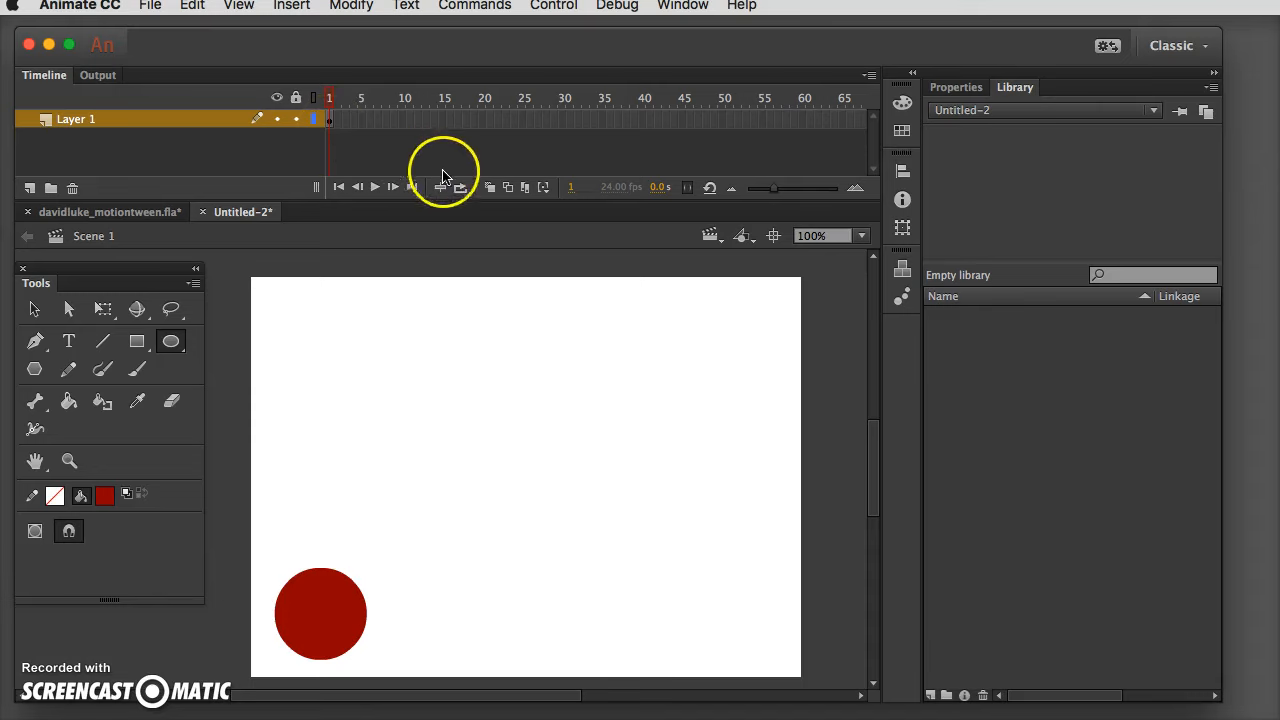
click(801, 119)
click(351, 5)
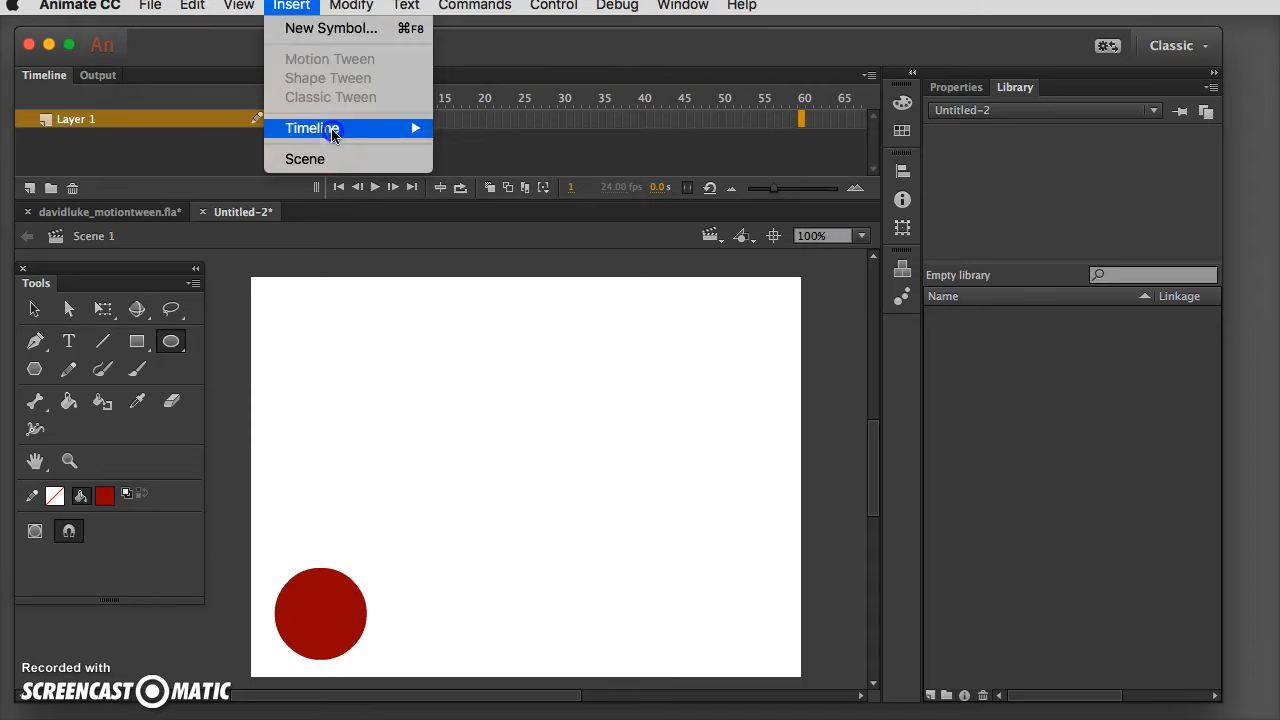
mouse_move(331, 127)
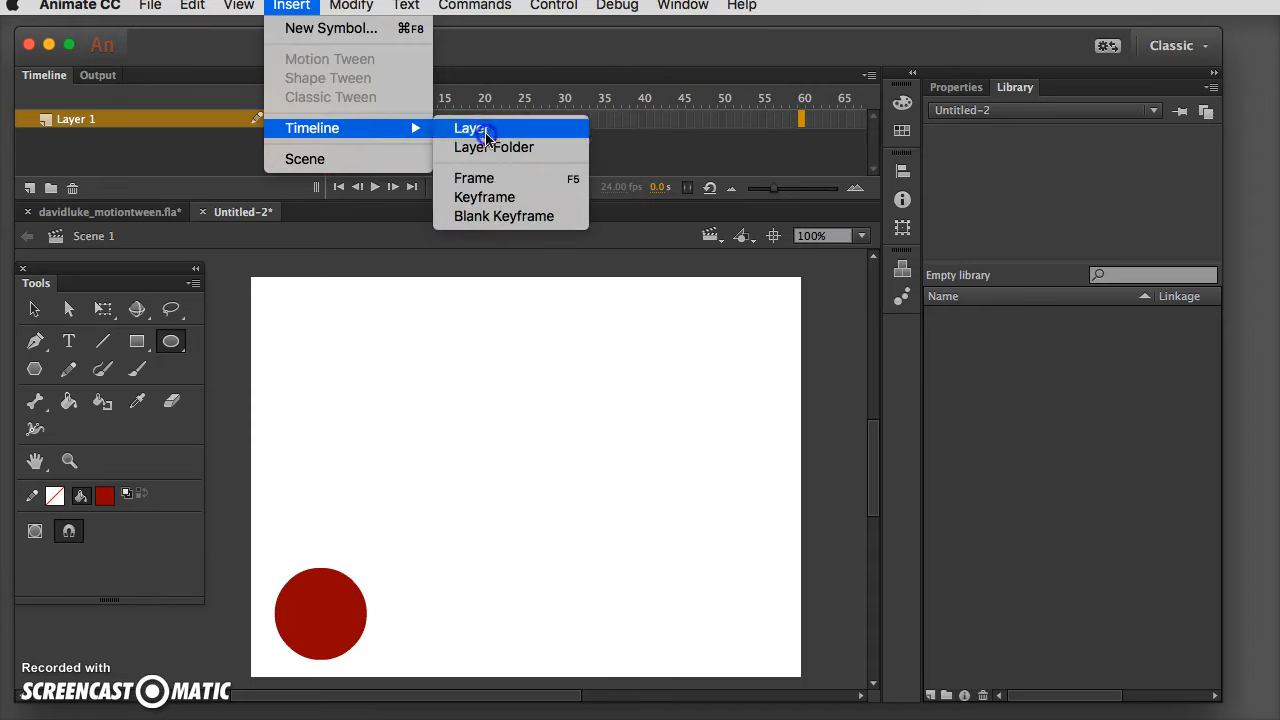
click(489, 214)
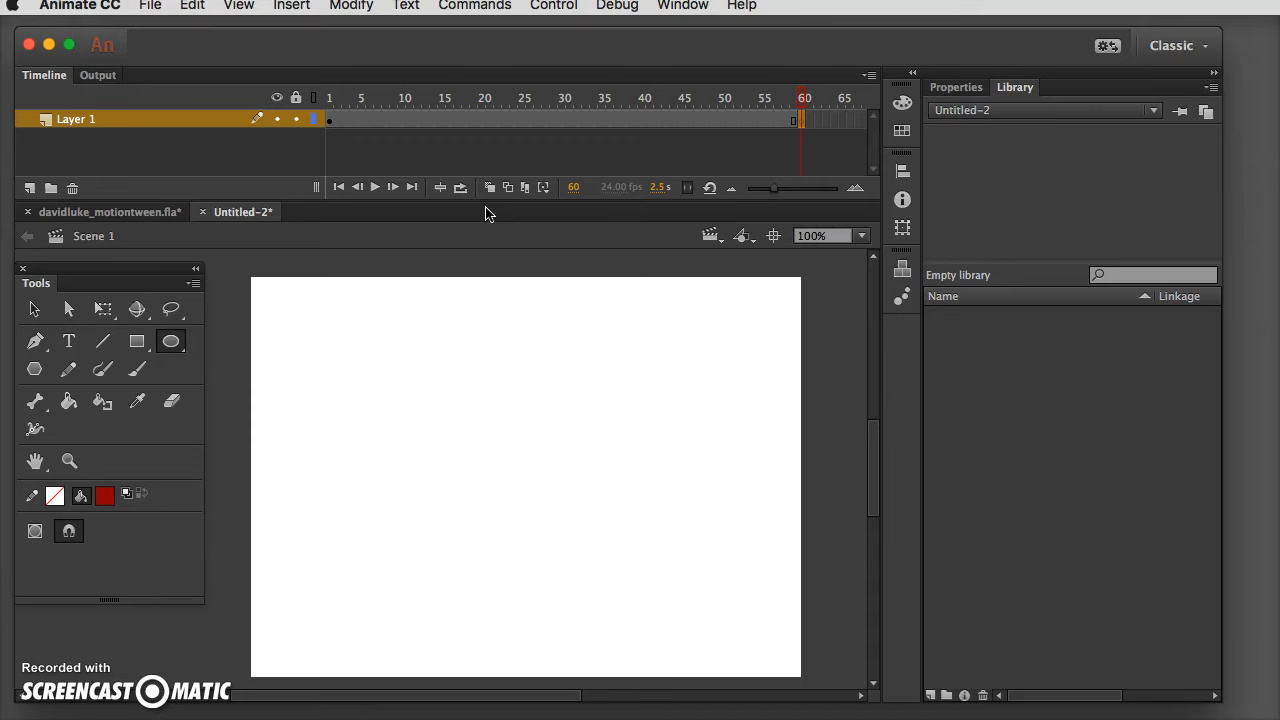
Step: Scrub between frames 59 and 60 to compare the stage before and at the blank keyframe
drag(803, 100, 810, 137)
click(801, 119)
click(799, 135)
drag(803, 96, 797, 100)
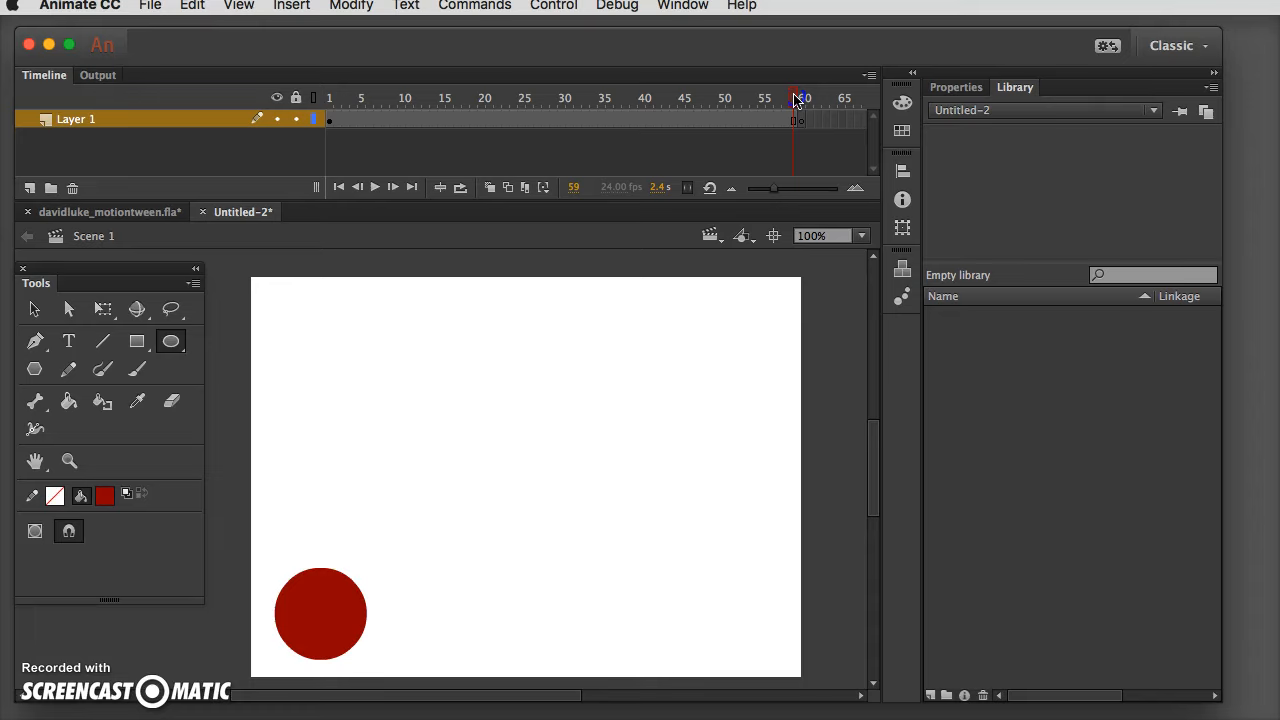
Step: Draw a bright green rectangle with the Rectangle tool in the stage's upper-right corner on frame 60 of Layer 1
click(804, 98)
click(800, 120)
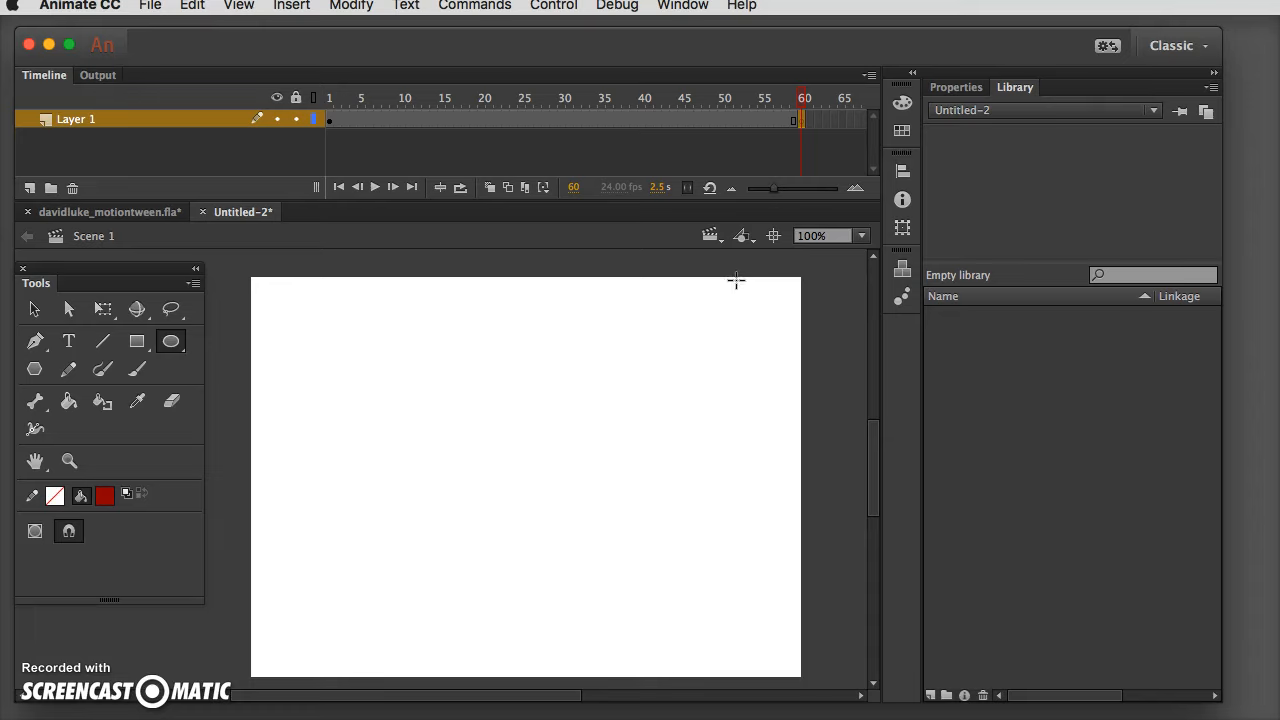
click(137, 342)
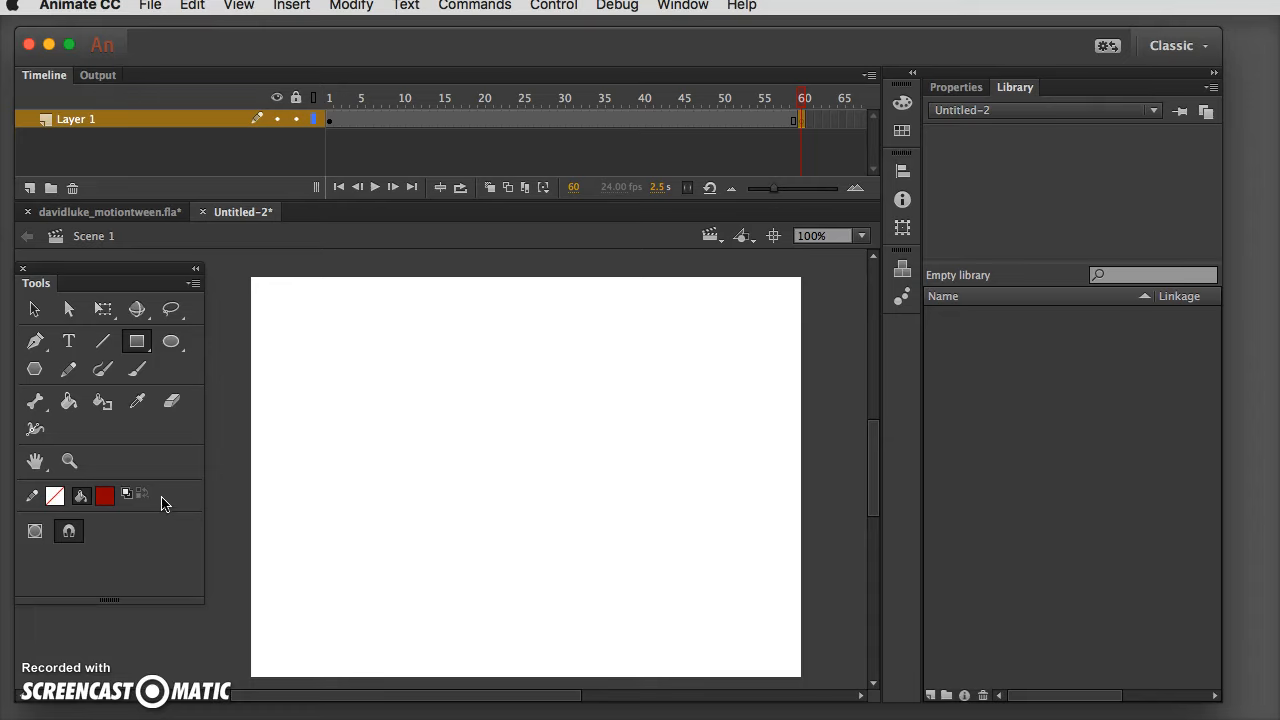
click(105, 497)
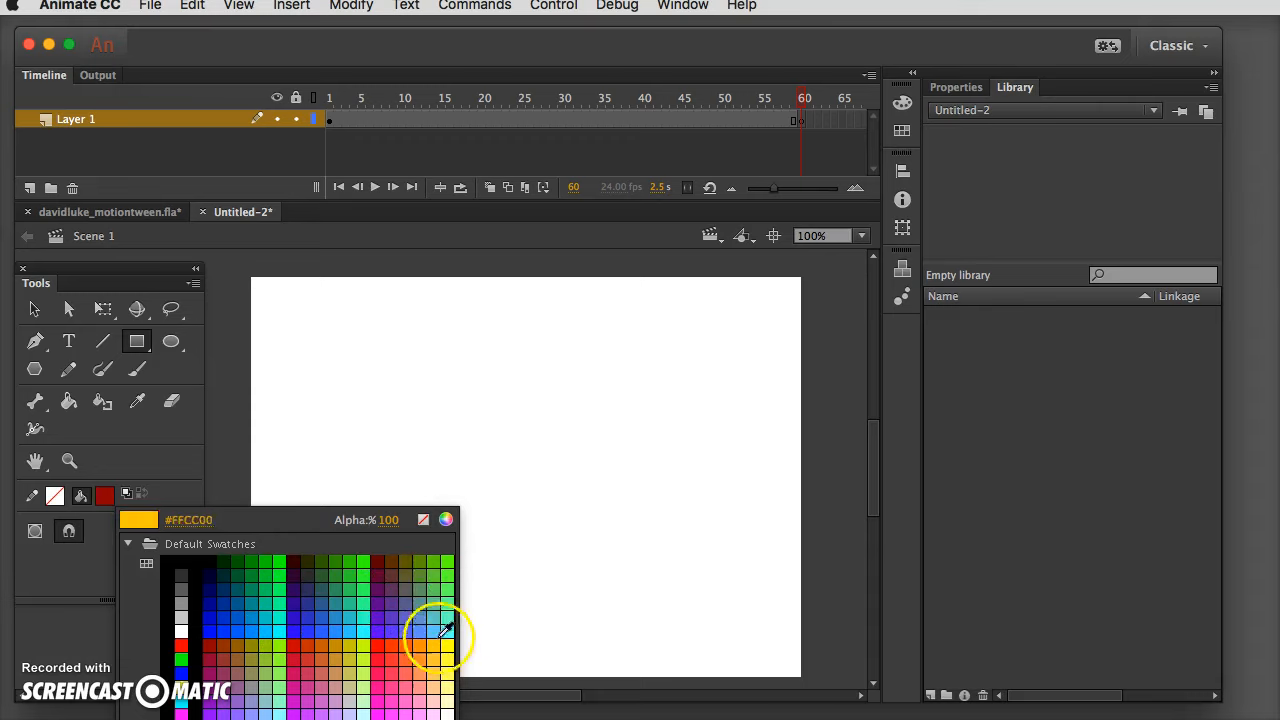
click(450, 558)
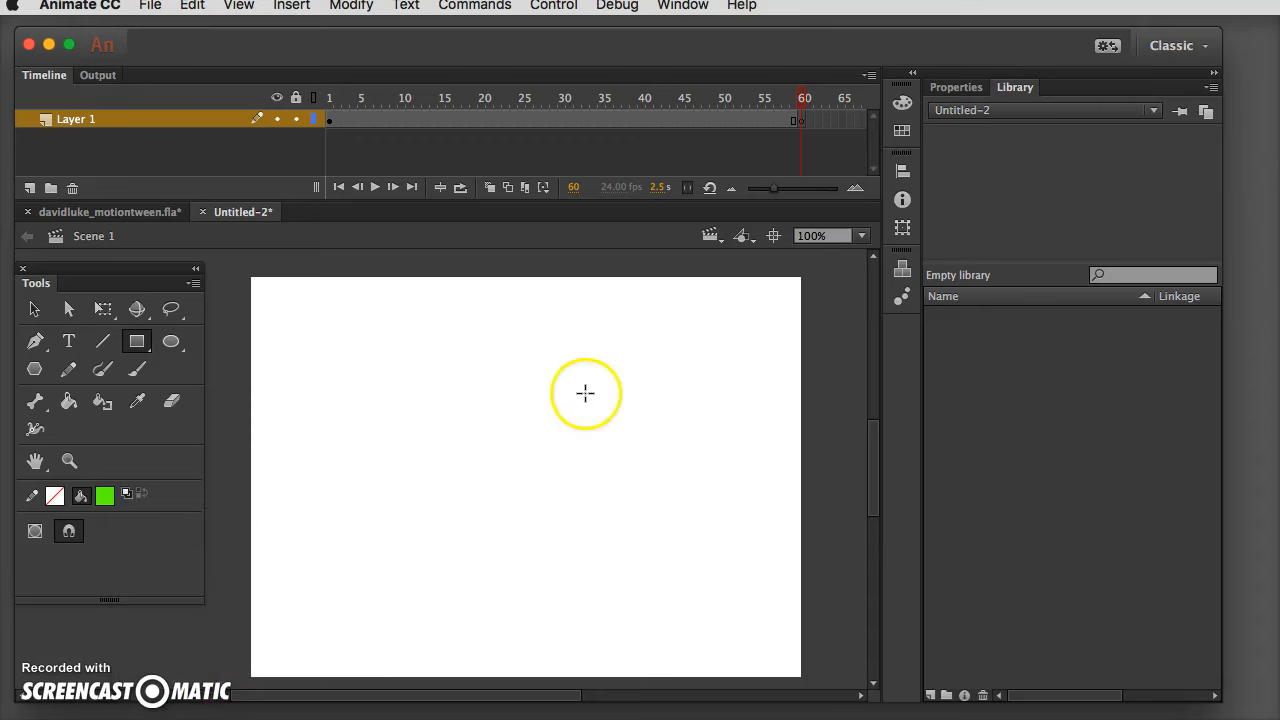
click(652, 305)
mouse_move(652, 305)
mouse_down()
mouse_move(738, 332)
mouse_move(783, 380)
mouse_up()
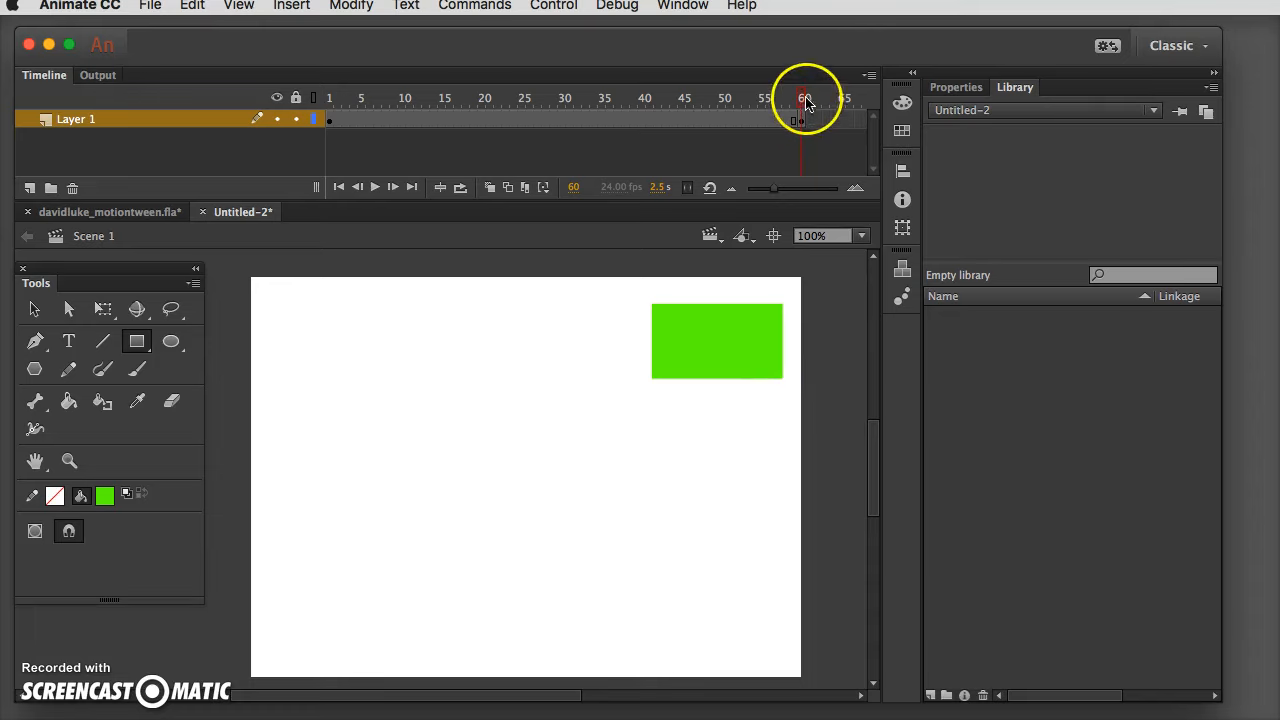
Step: Create a shape tween on Layer 1 from frame 34, within the span between the circle and rectangle keyframes
click(652, 93)
drag(652, 93, 818, 162)
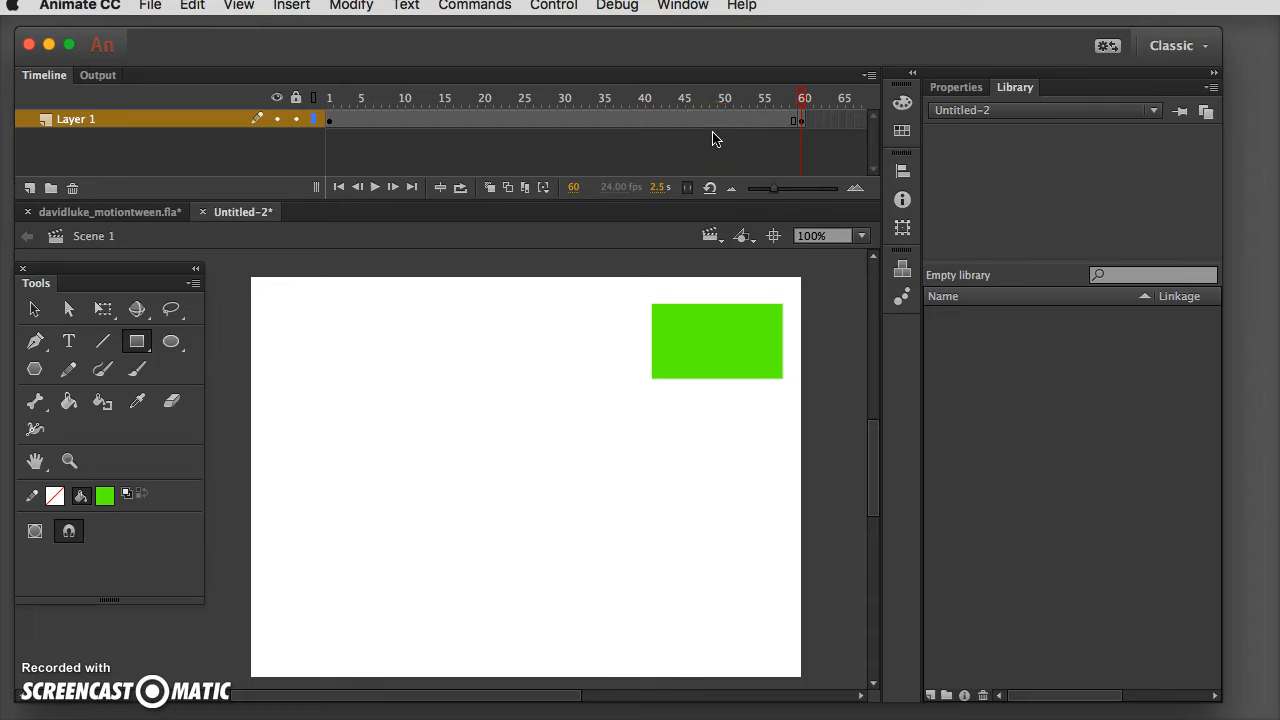
drag(712, 139, 593, 116)
click(593, 116)
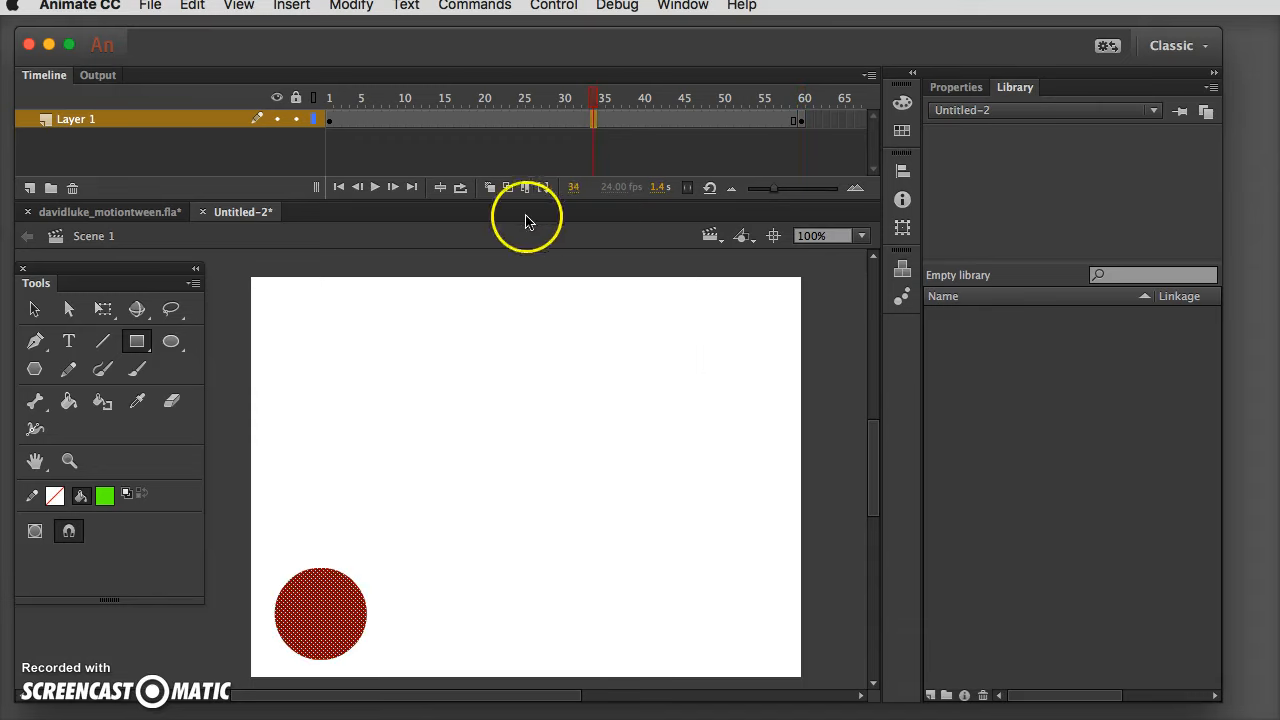
click(291, 5)
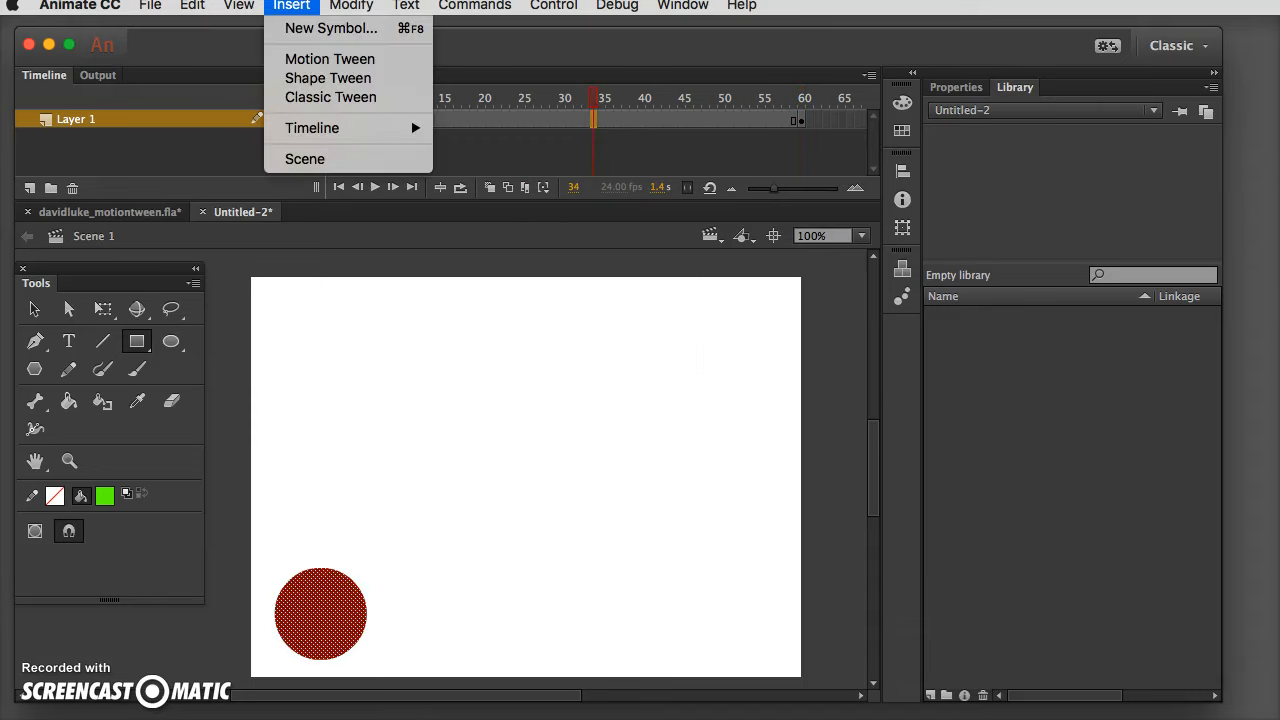
click(300, 78)
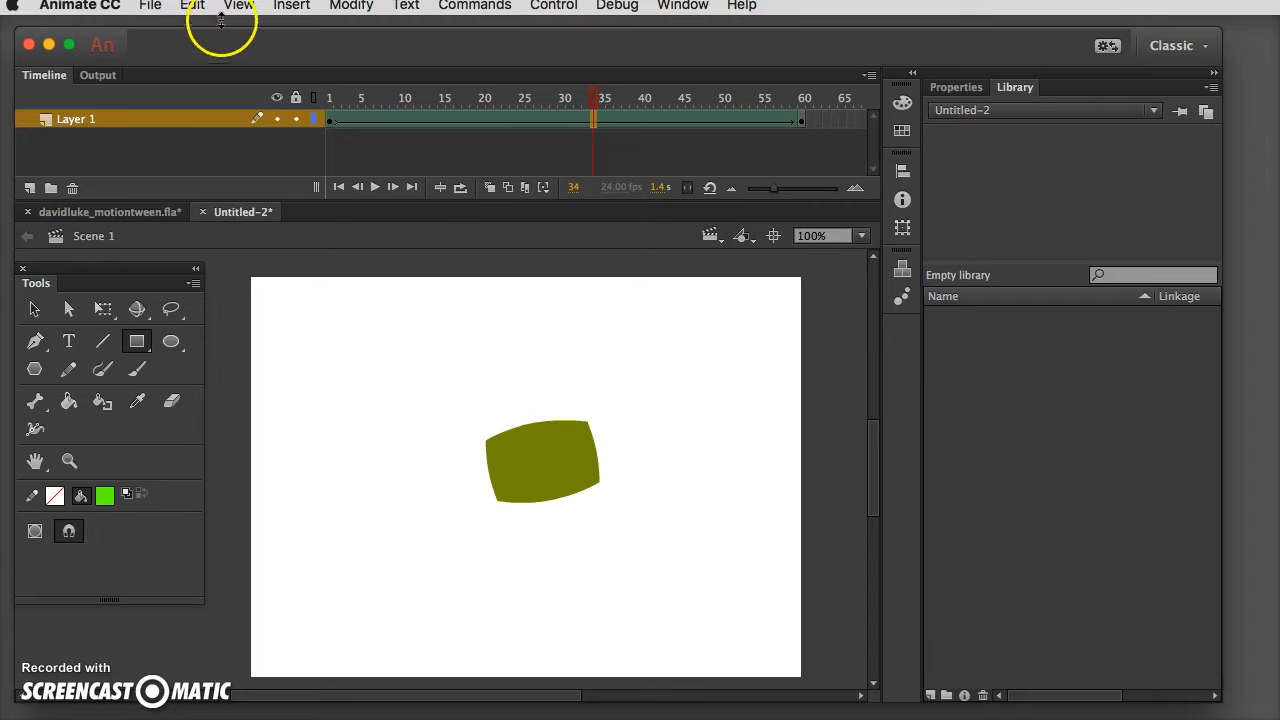
Step: Save the file in the NCC Animation folder as an Animate Document (*.fla), named with the author's full name plus "_shapetween"
click(150, 6)
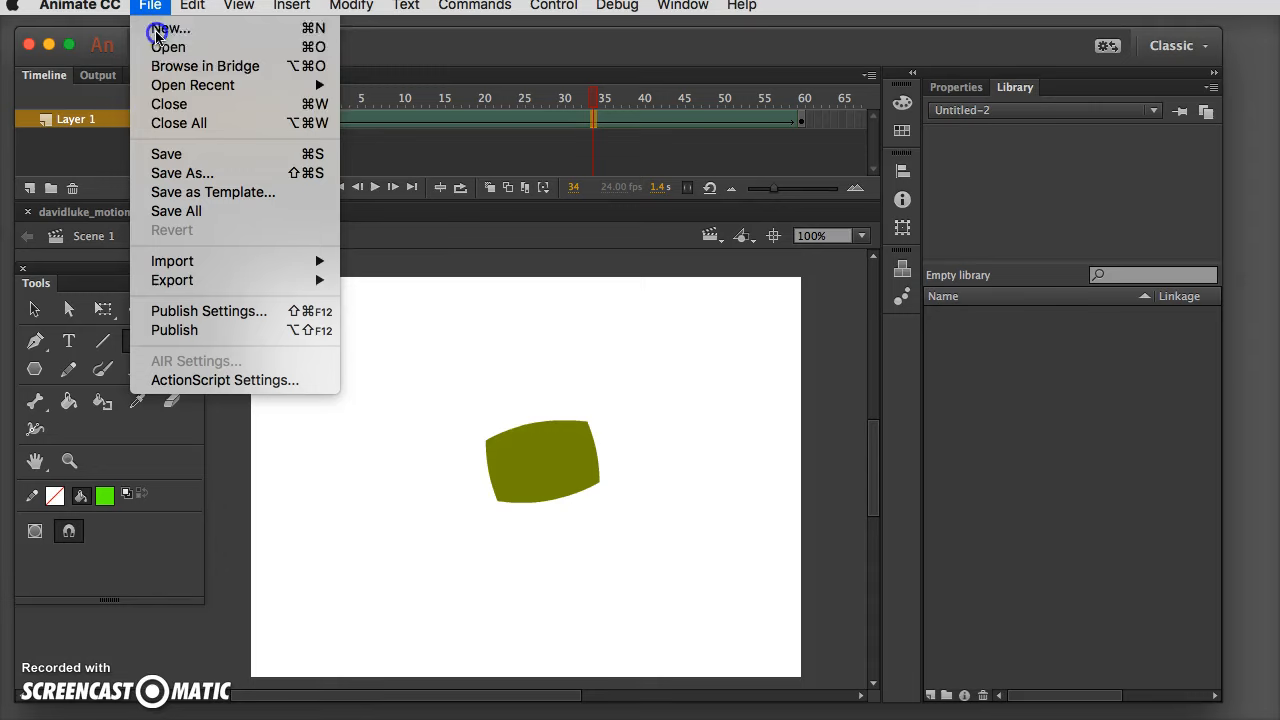
click(180, 173)
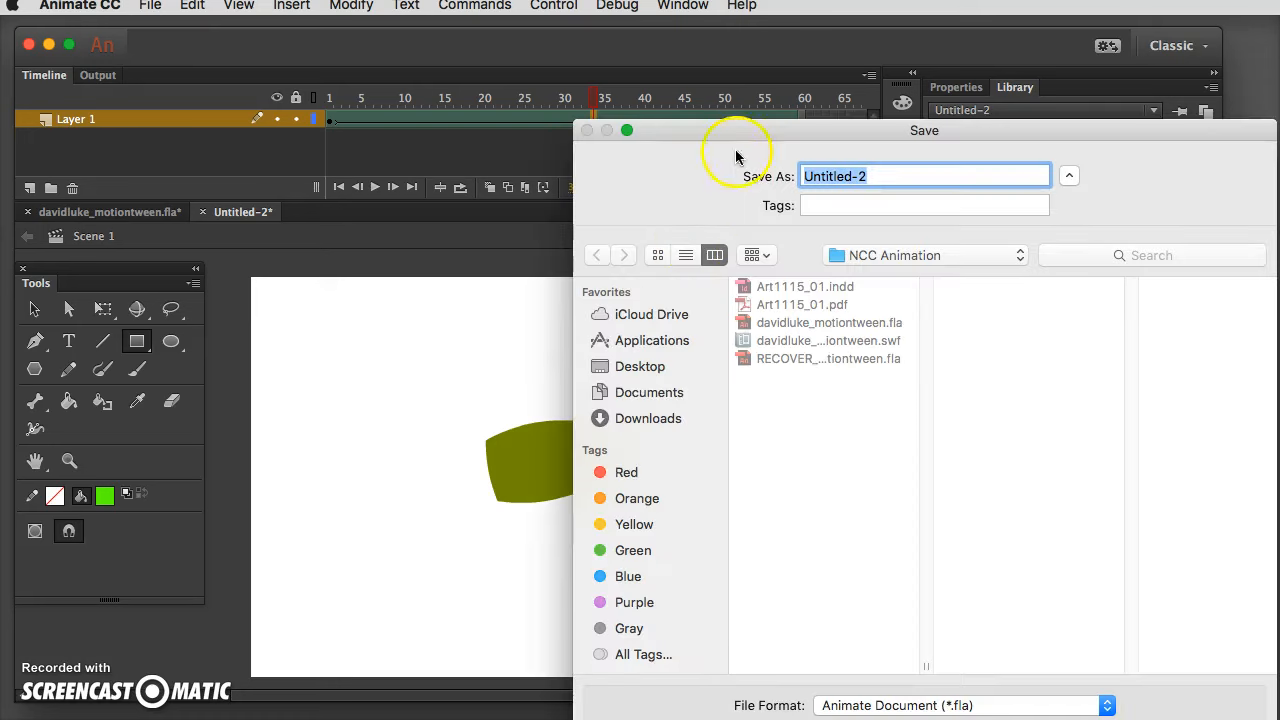
drag(714, 122, 508, 77)
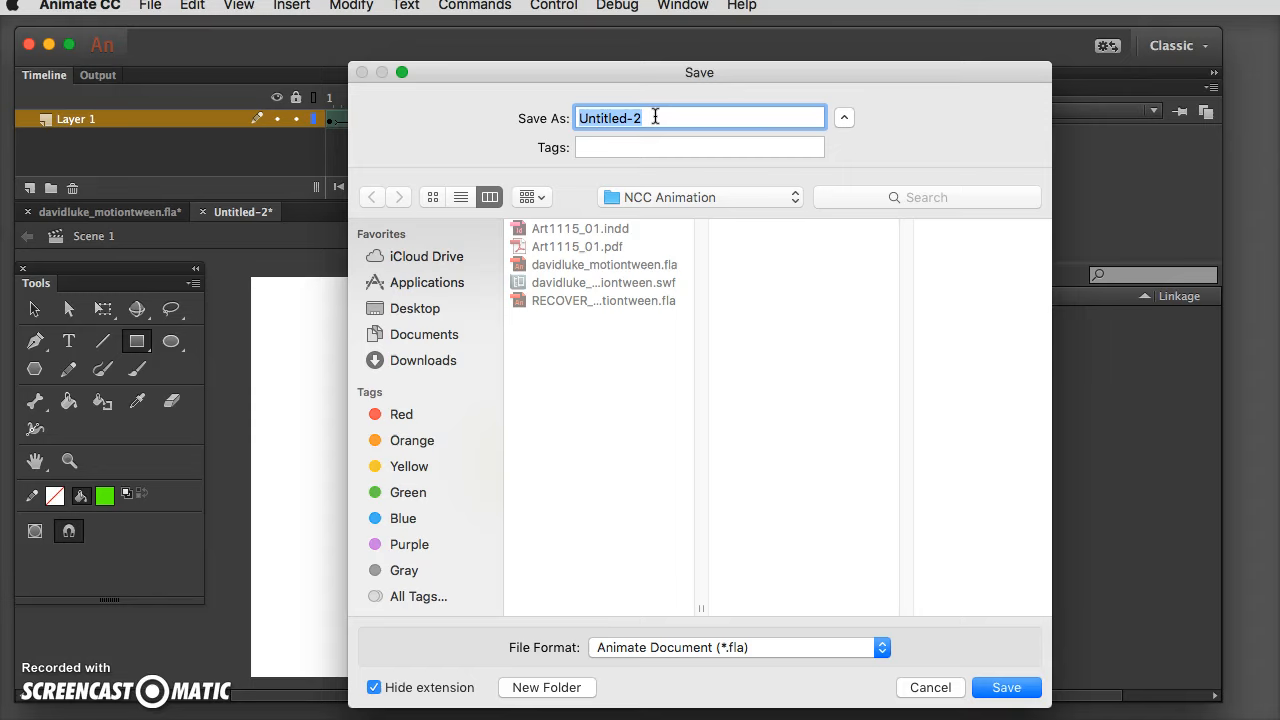
text(davi)
key(BackSpace)
key(BackSpace)
key(BackSpace)
key(BackSpace)
click(1006, 687)
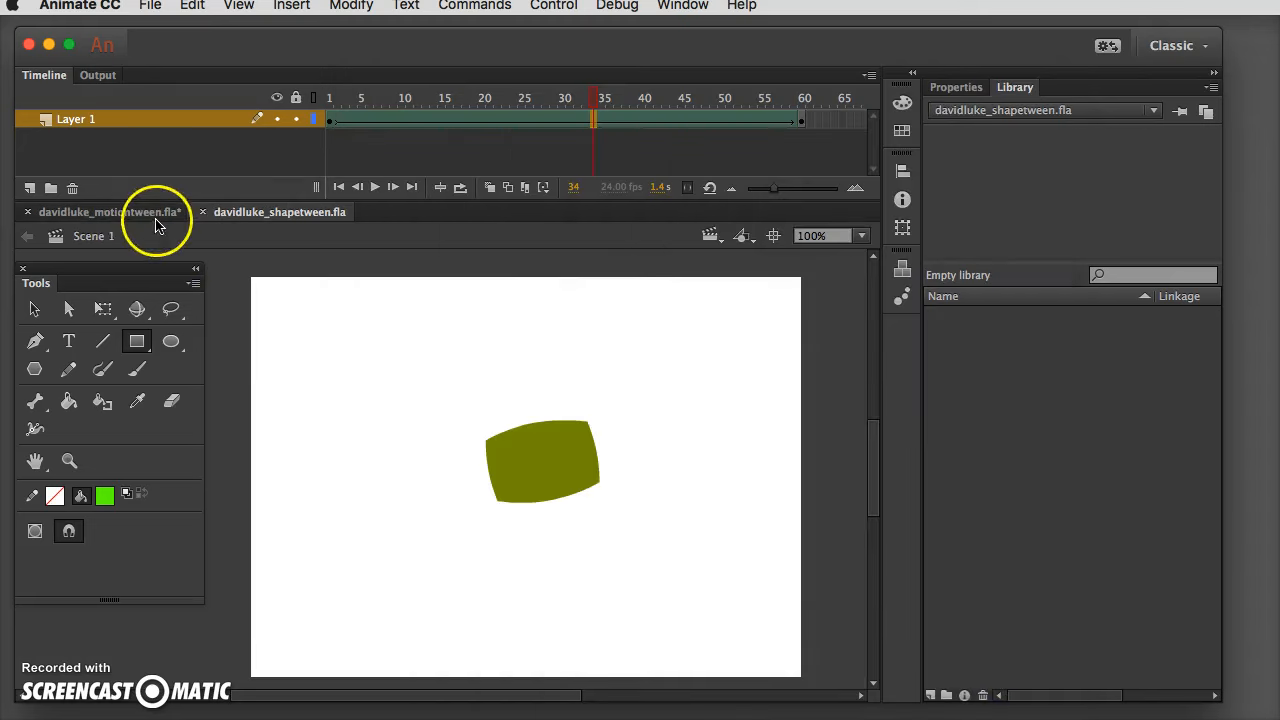
Step: Compare the motion tween and shape tween documents, and scrub the shape tween back to frame 10
click(134, 213)
click(259, 214)
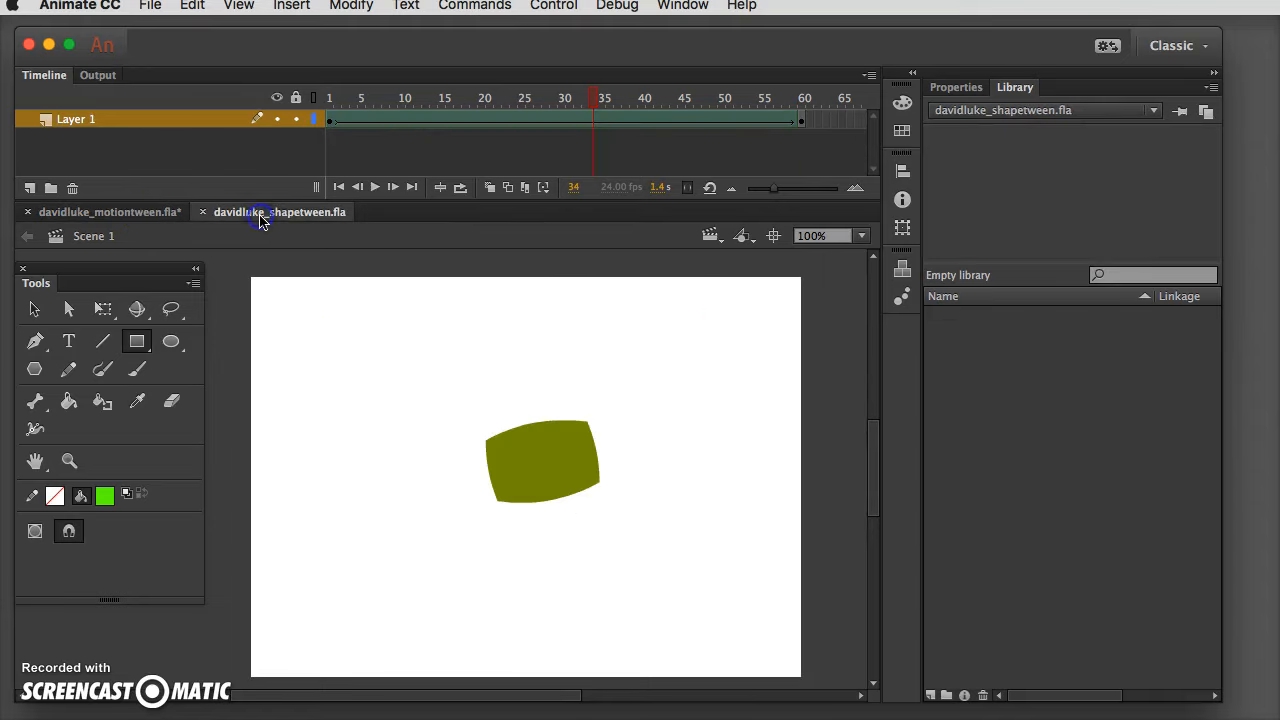
click(601, 103)
mouse_move(417, 103)
mouse_down()
mouse_move(805, 110)
mouse_move(404, 104)
mouse_up()
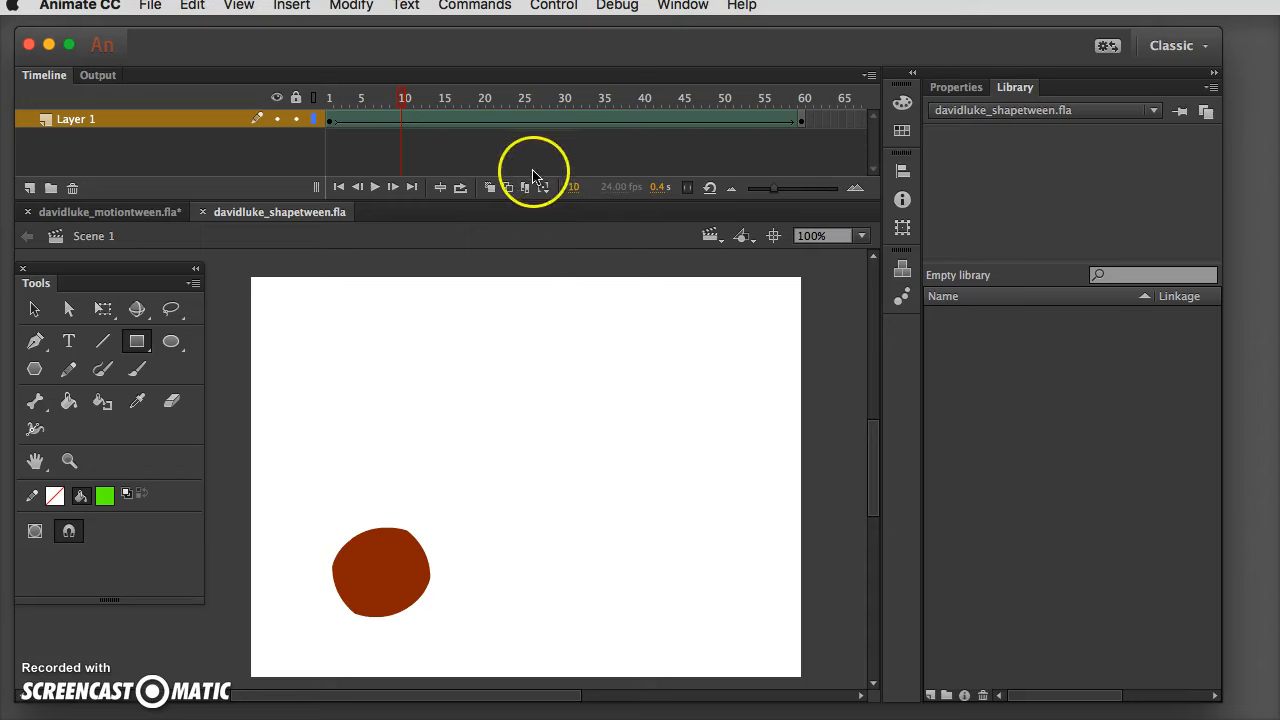
Step: Test the movie to play the shape tween as an SWF, and close the preview window
click(553, 5)
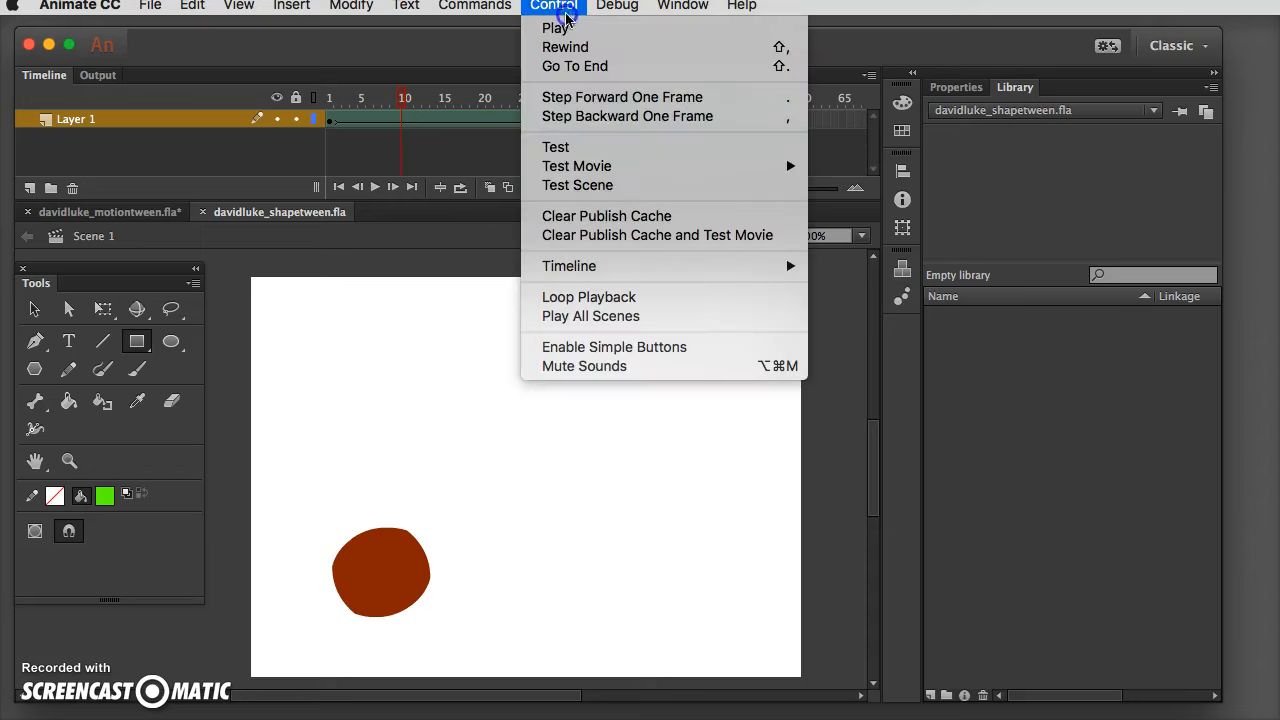
click(634, 166)
click(849, 168)
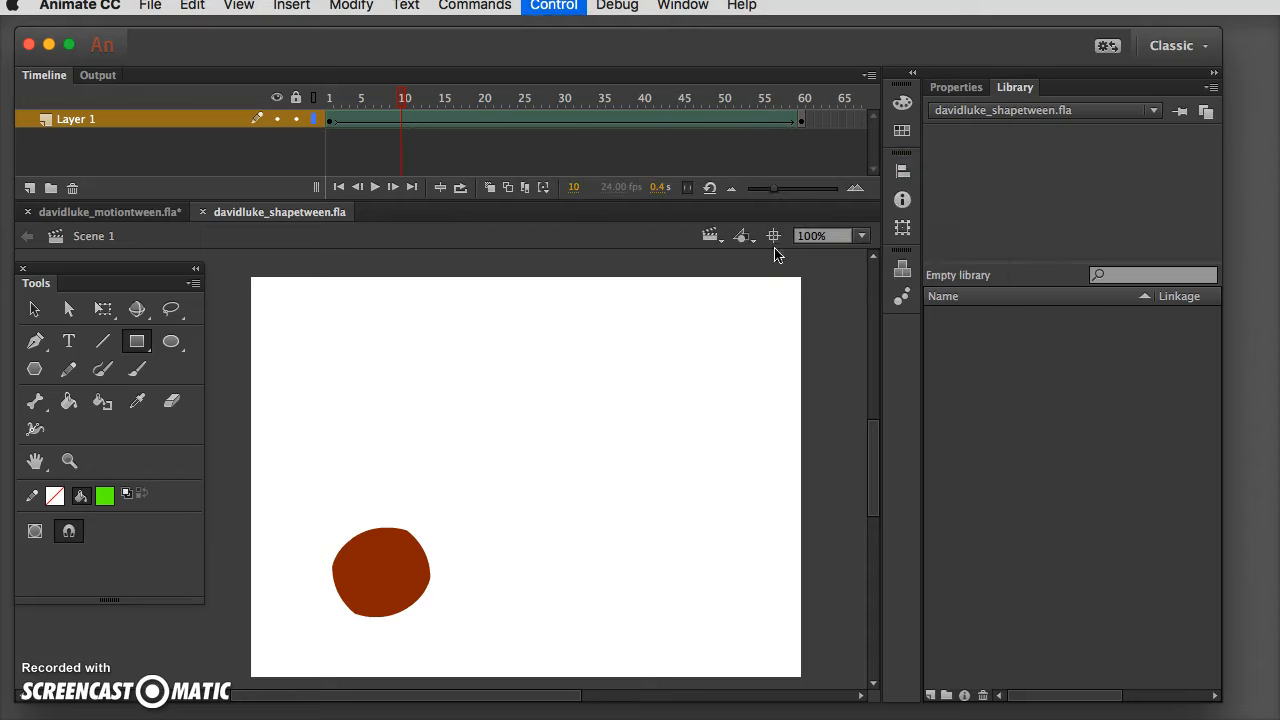
drag(580, 457, 537, 136)
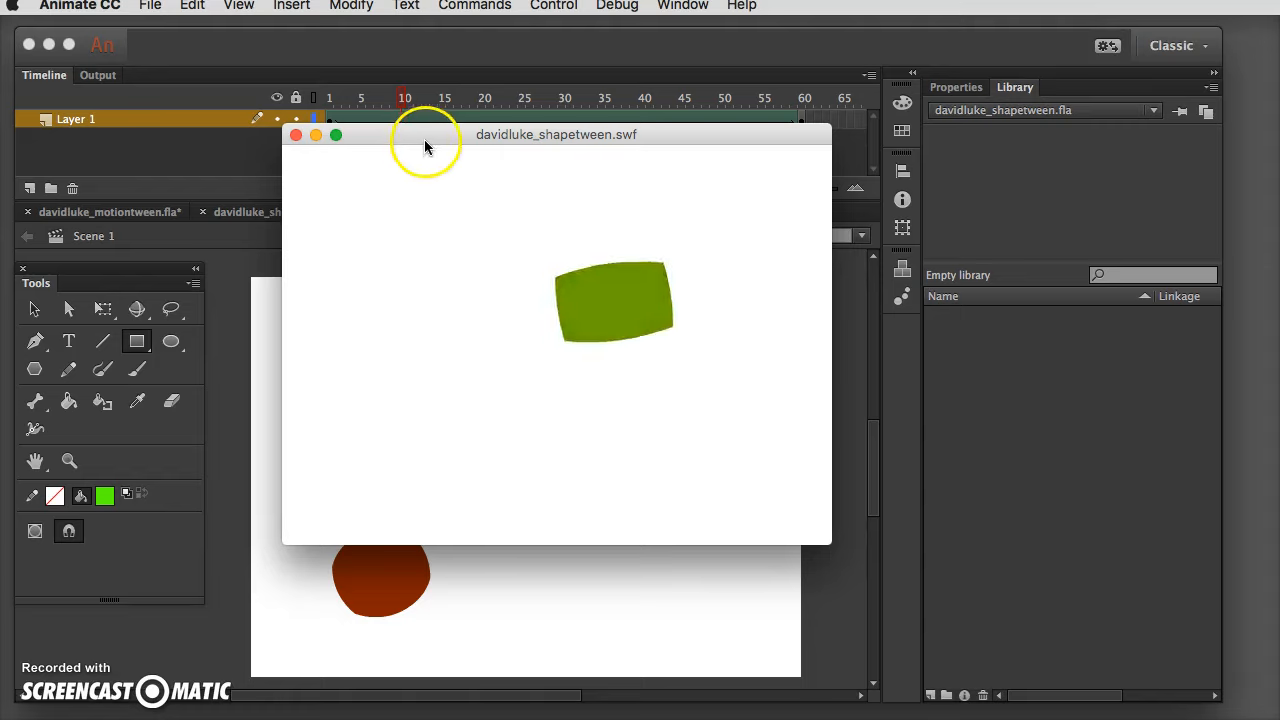
click(296, 134)
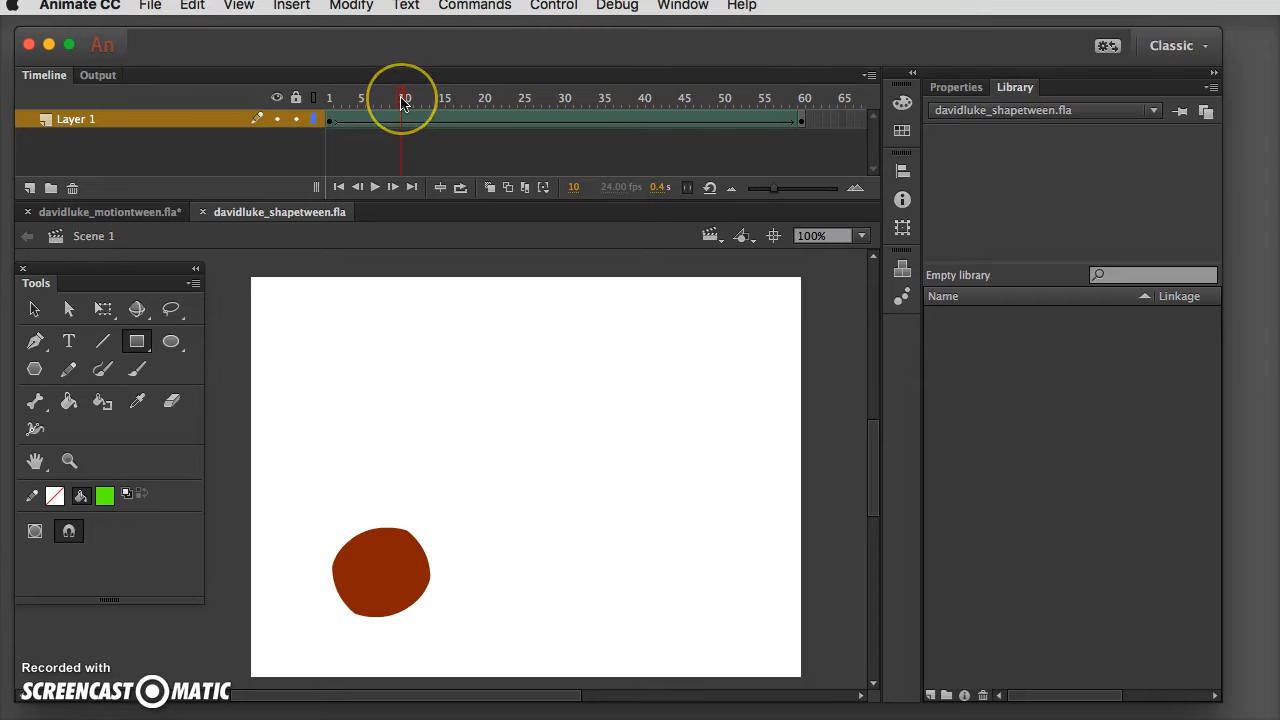
Step: Scrub the timeline forward to frame 46 and back to frame 8 to review the circle morphing into the rectangle
drag(403, 102, 689, 120)
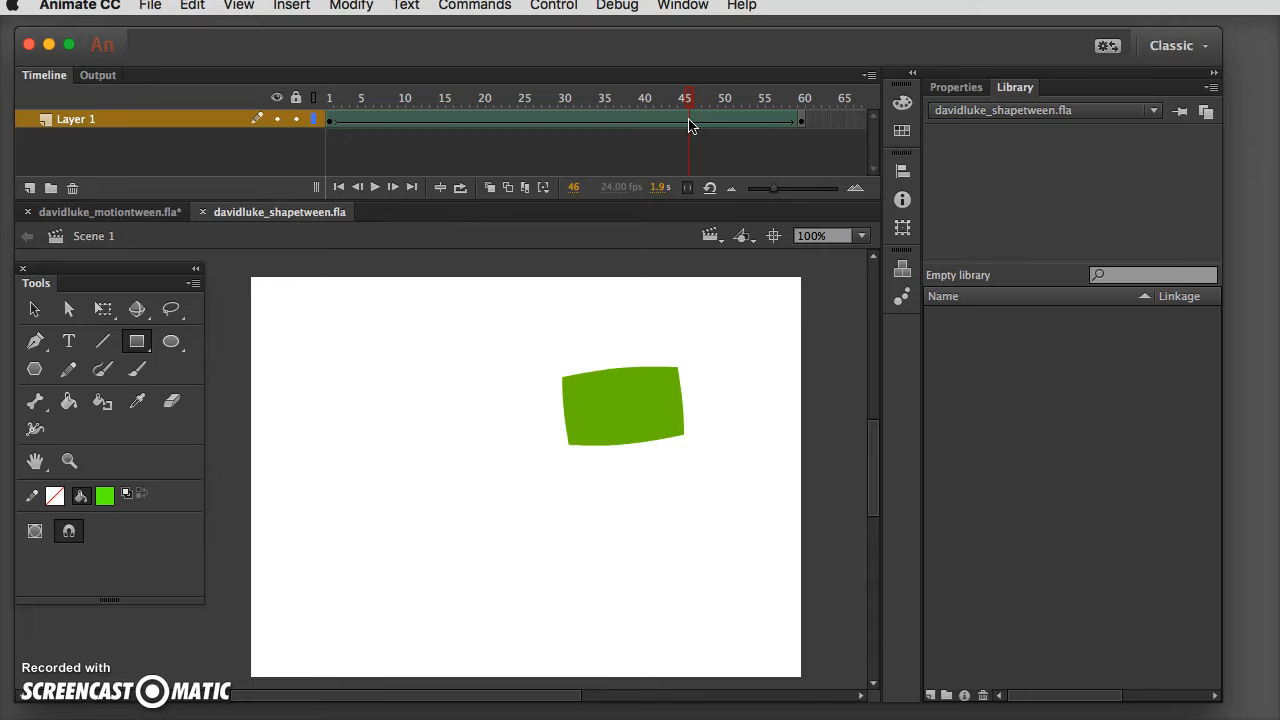
click(687, 97)
drag(690, 100, 386, 100)
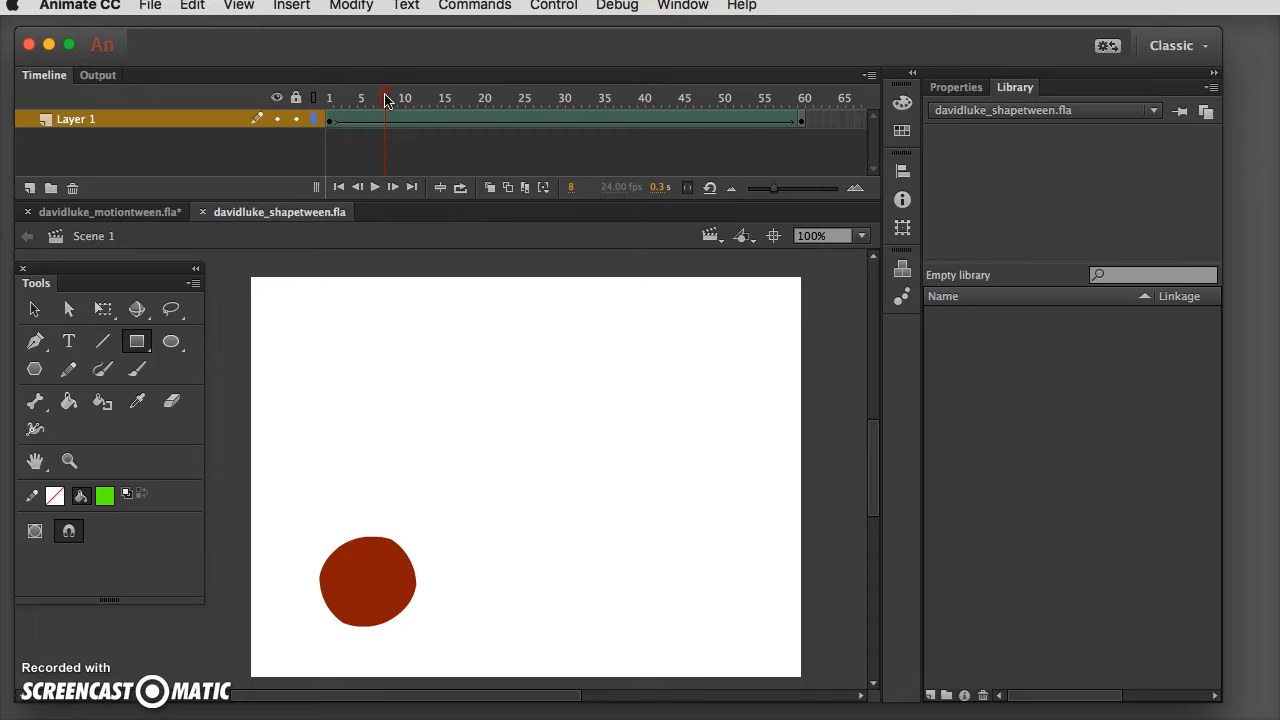
click(386, 99)
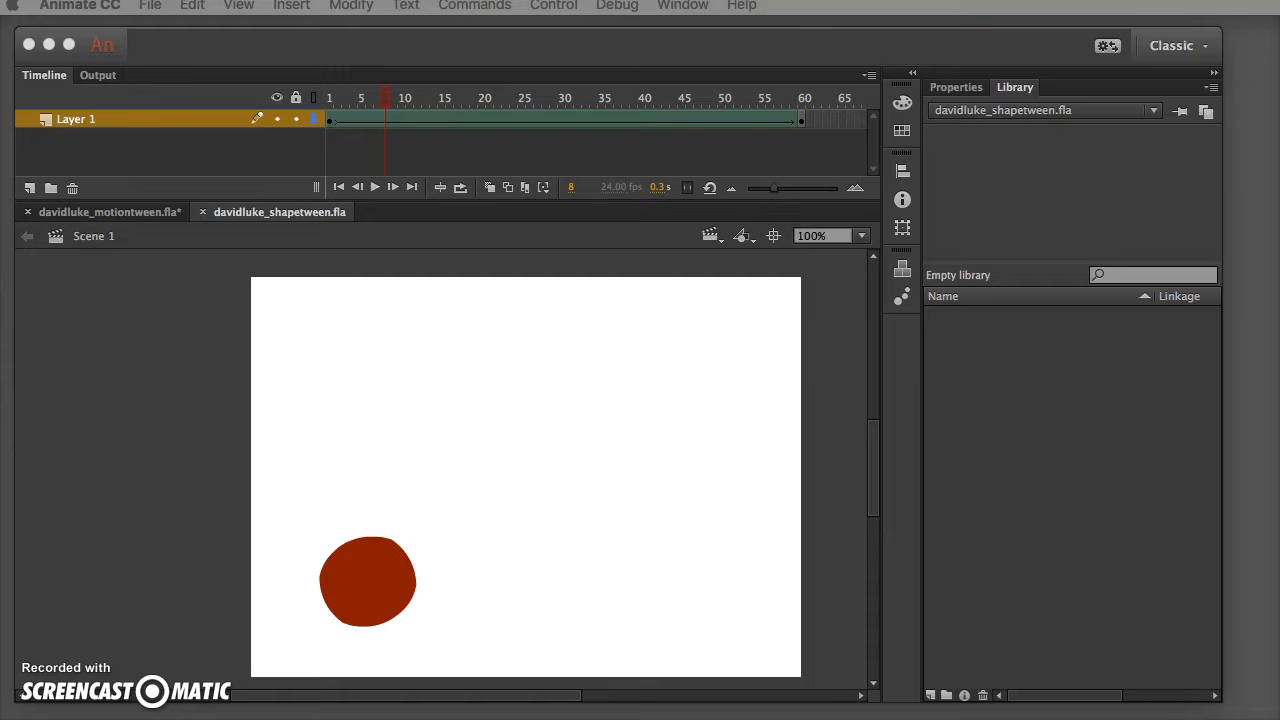
Step: Switch to the course website in the browser and view the assignment submission folders containing the Week 2 dropbox
drag(433, 79, 742, 62)
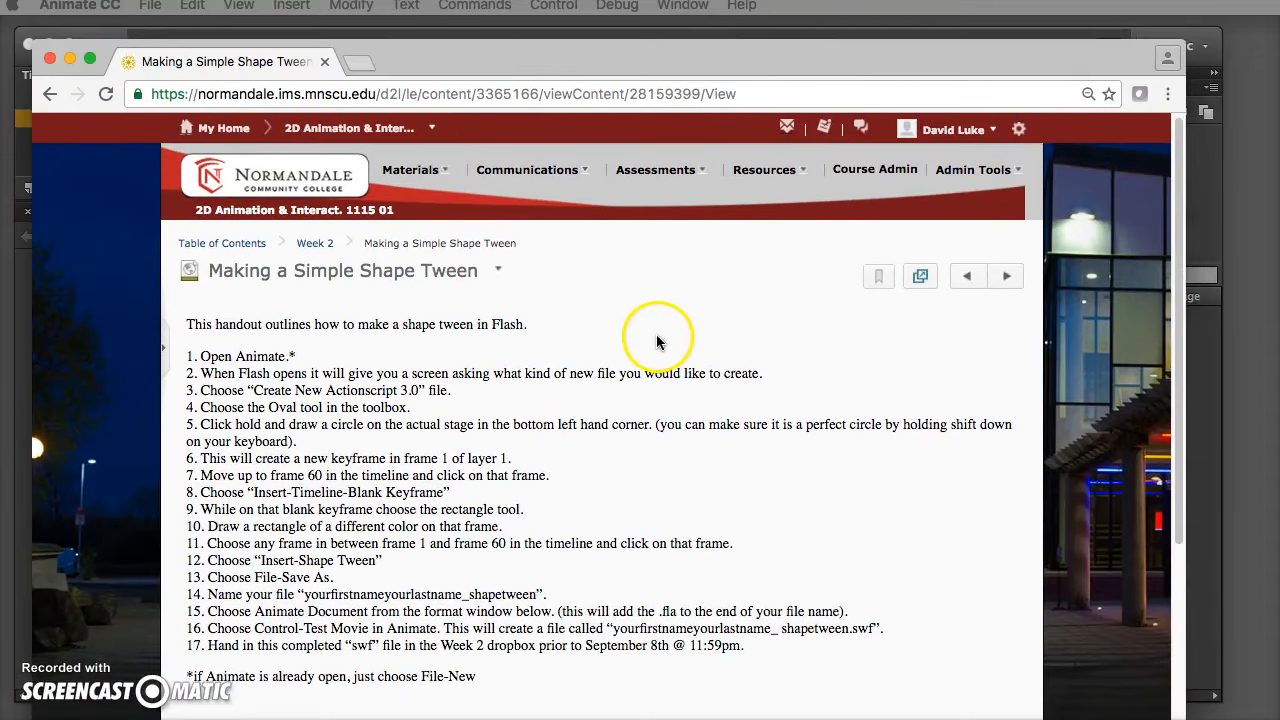
scroll(652, 335, down, 1)
click(653, 166)
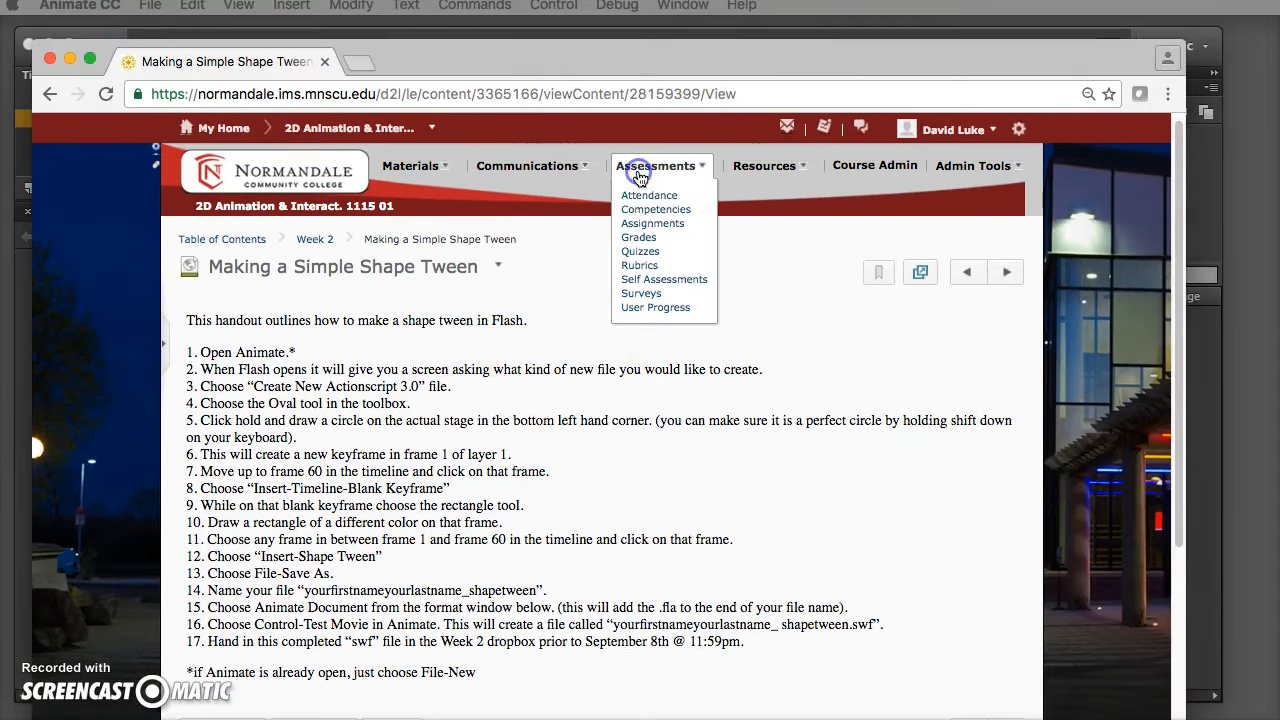
click(655, 224)
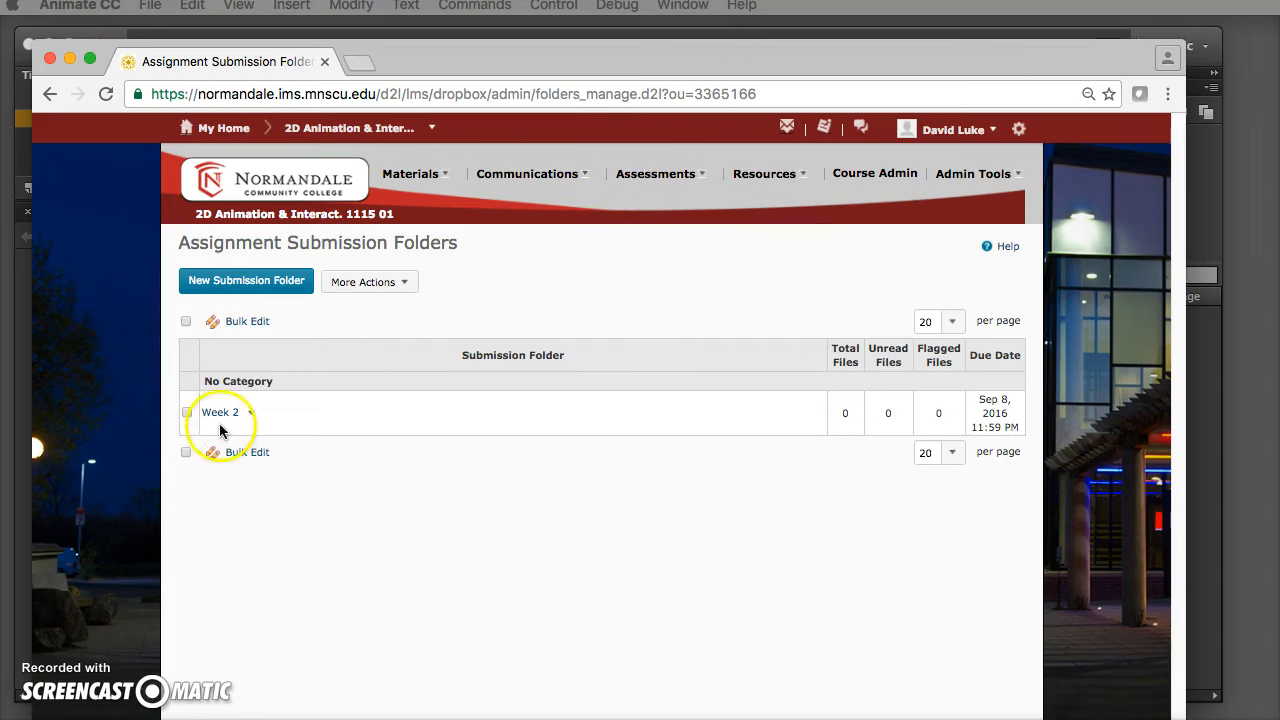
click(653, 174)
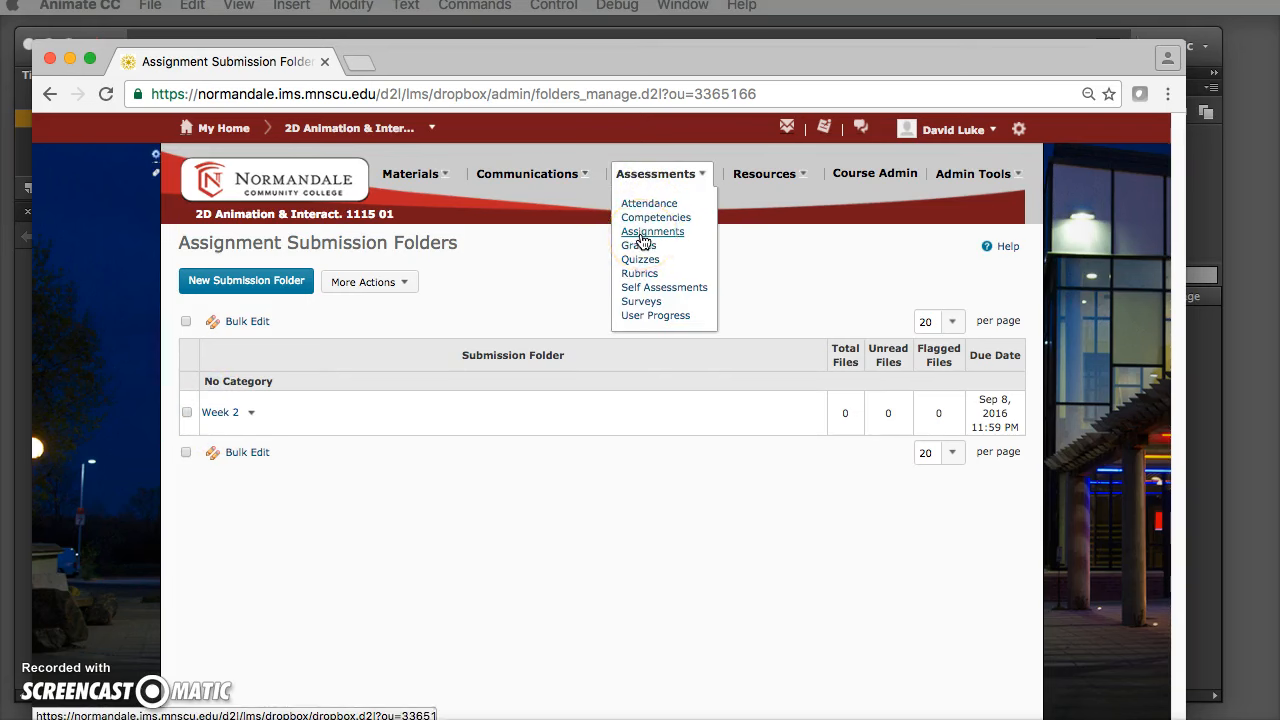
click(642, 237)
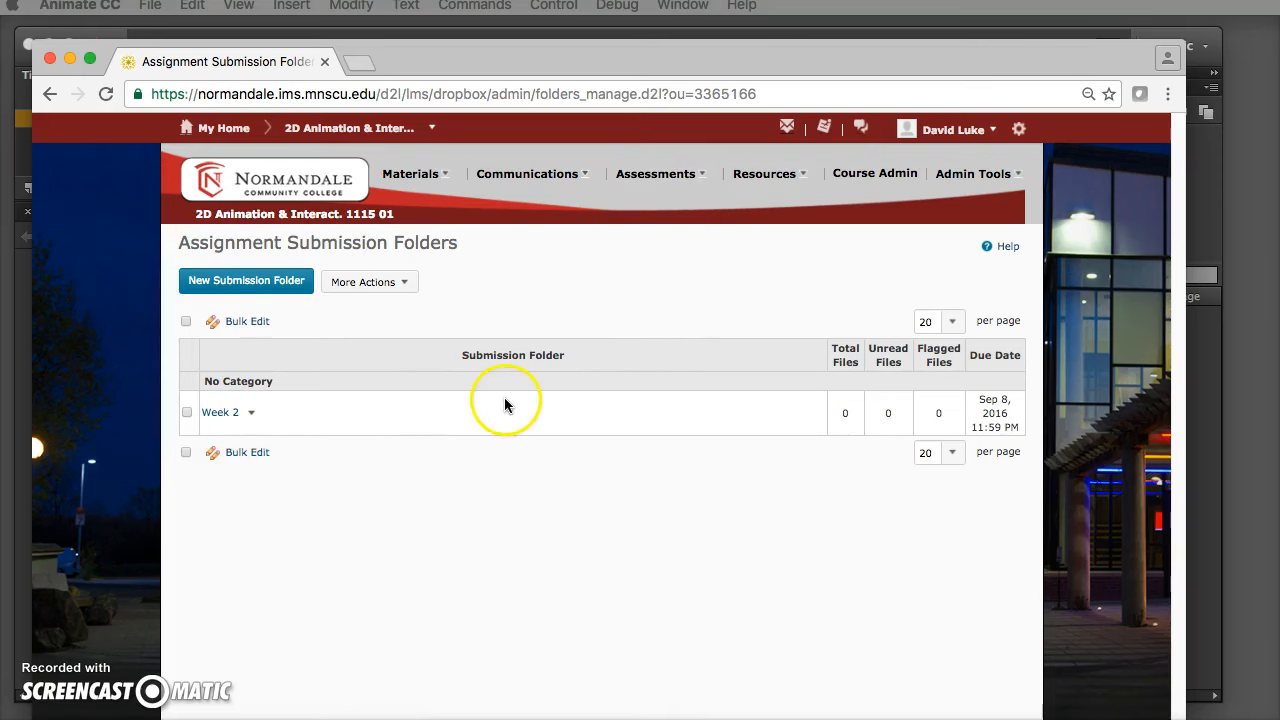
Step: Open the Week 2 topic in the course content, read its list of actions, and go back to the module
click(410, 173)
click(407, 231)
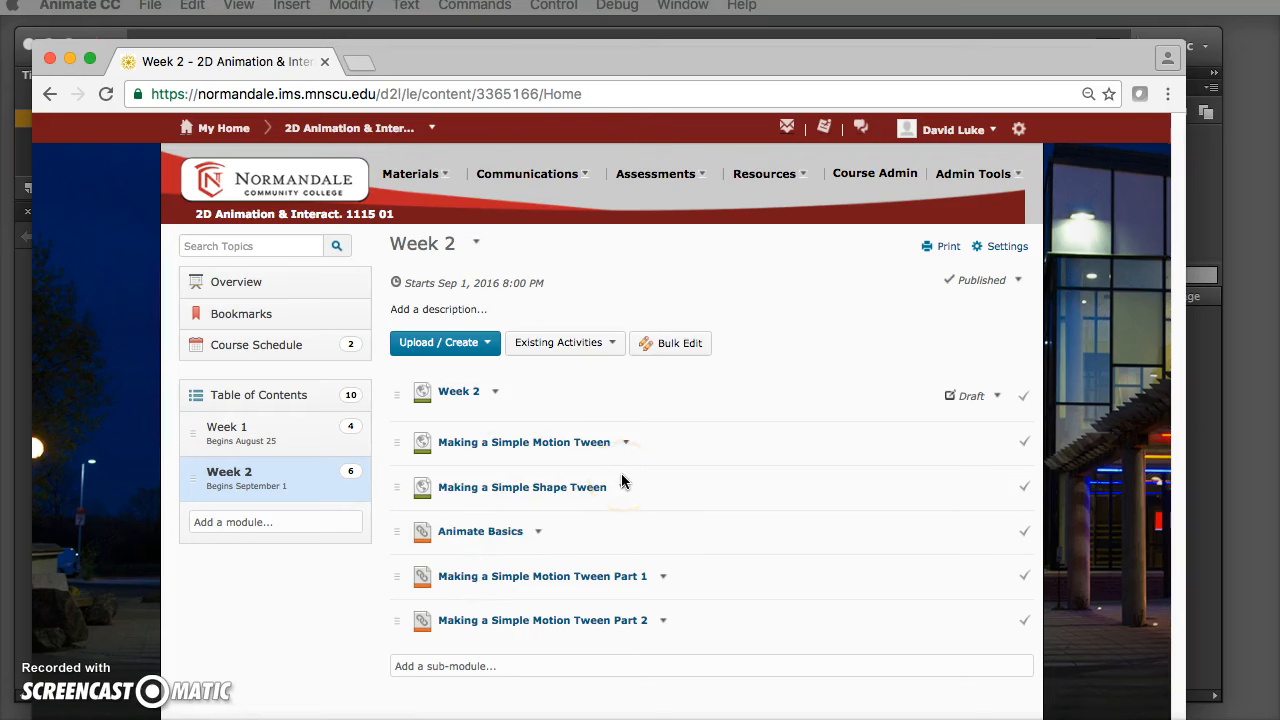
click(458, 391)
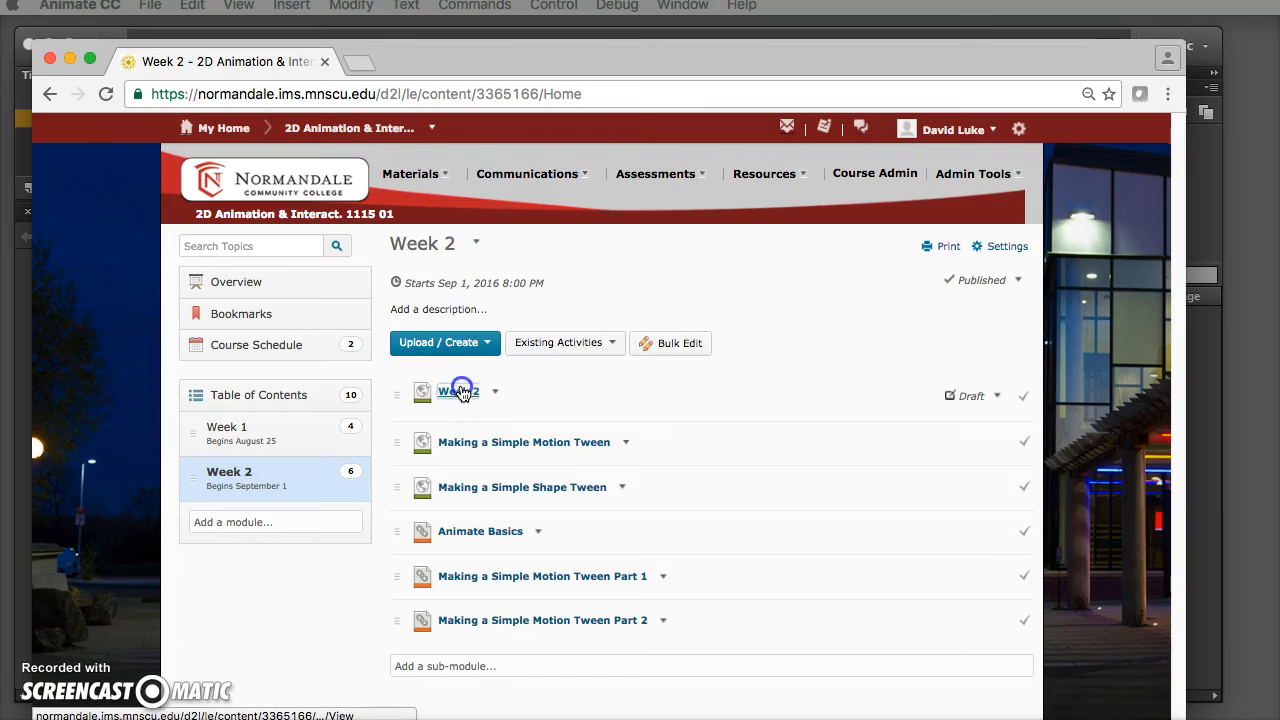
scroll(586, 471, down, 1)
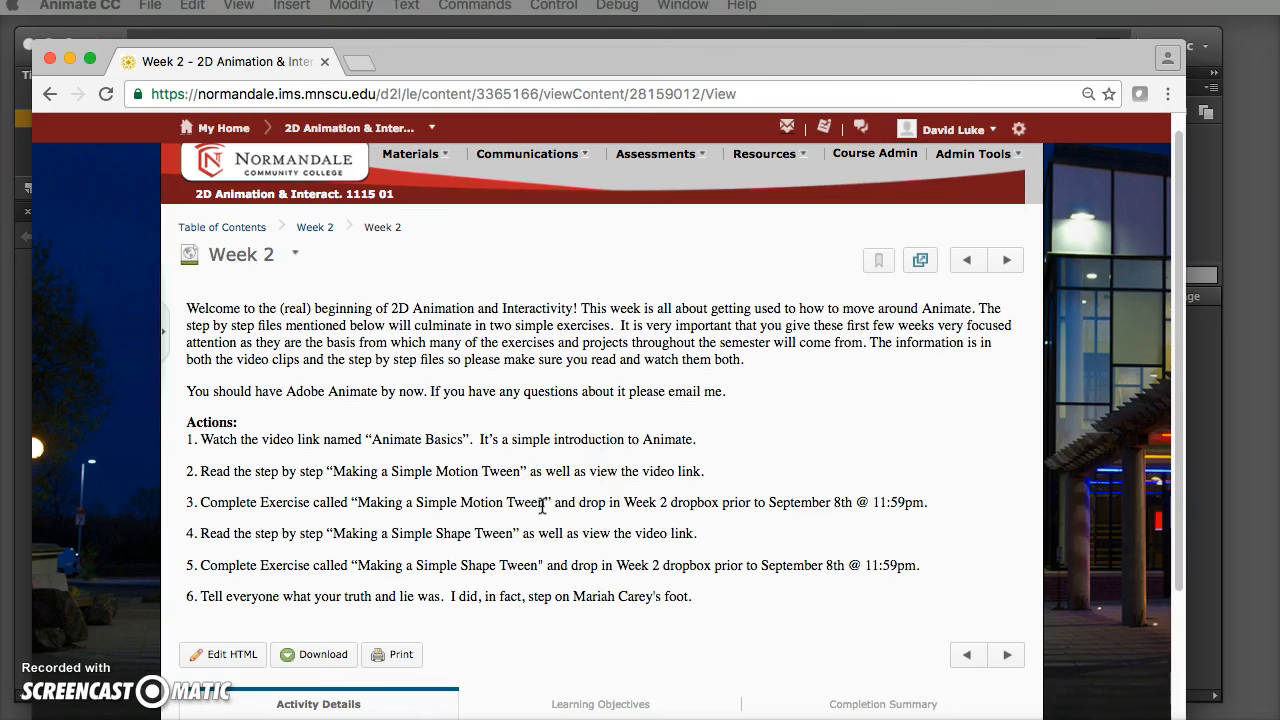
click(46, 94)
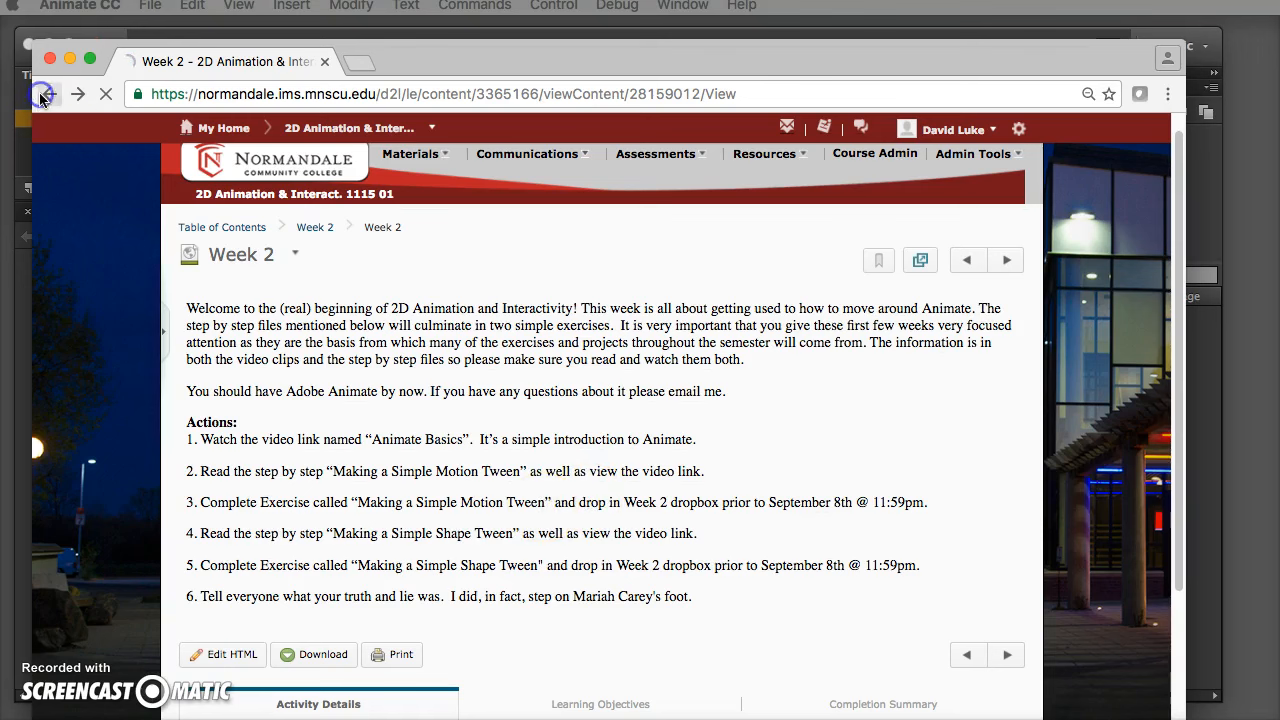